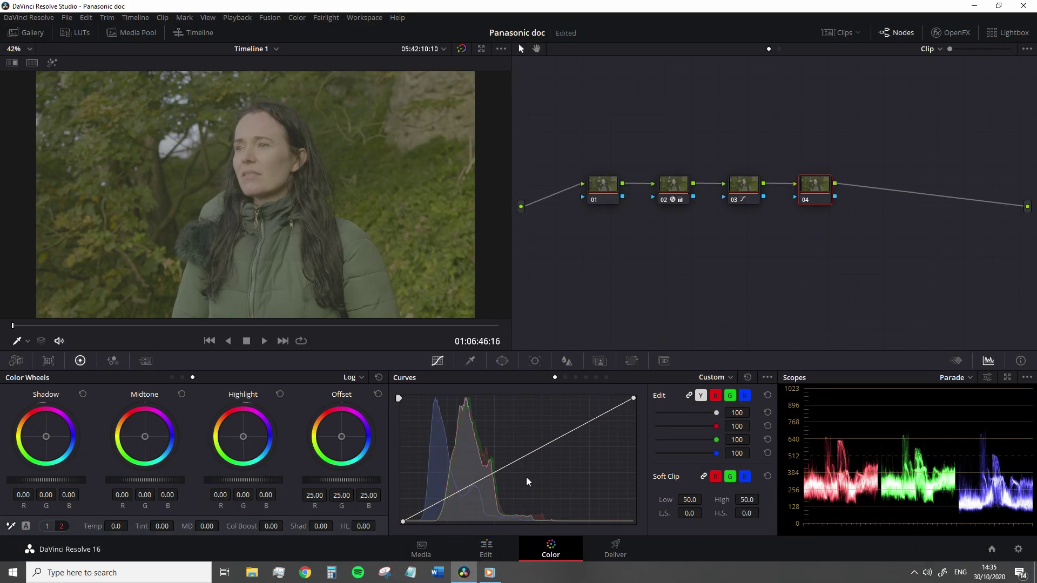
Try a darkening curve point, then pull the black and white points inward
left_click_drag(514, 459, 524, 473)
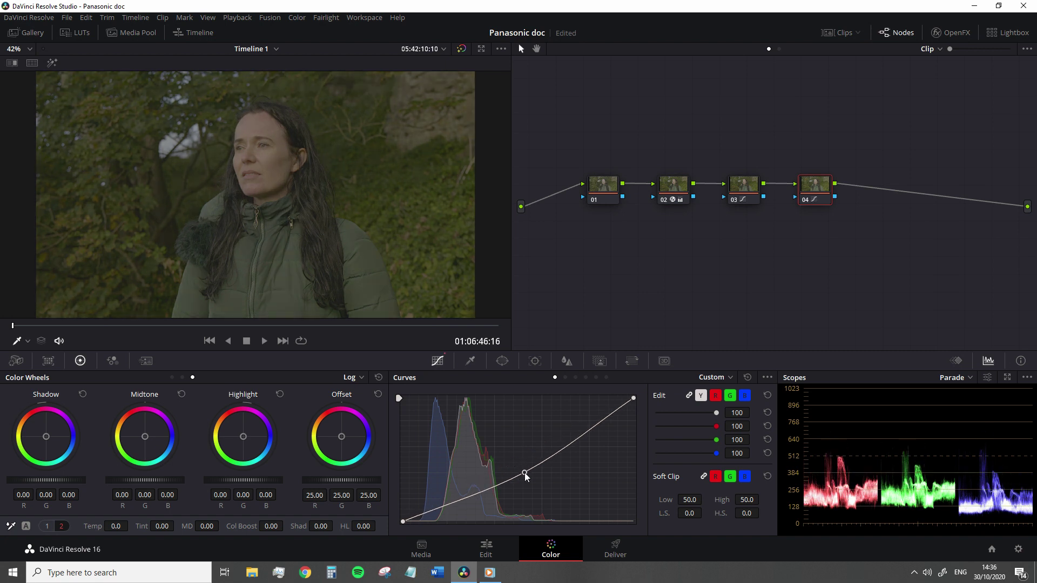
right_click(524, 472)
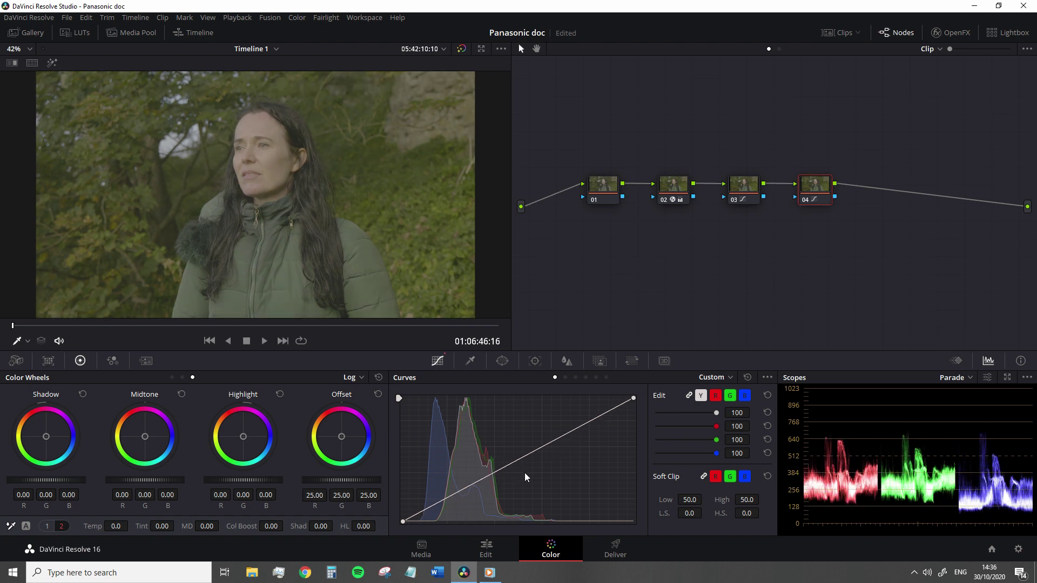
left_click_drag(403, 522, 428, 521)
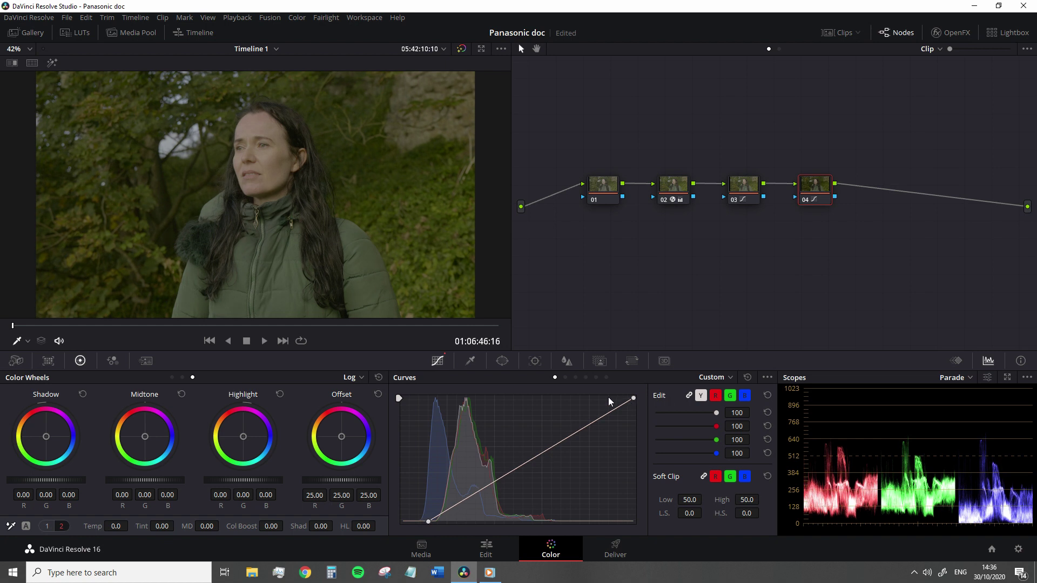
left_click_drag(633, 398, 566, 399)
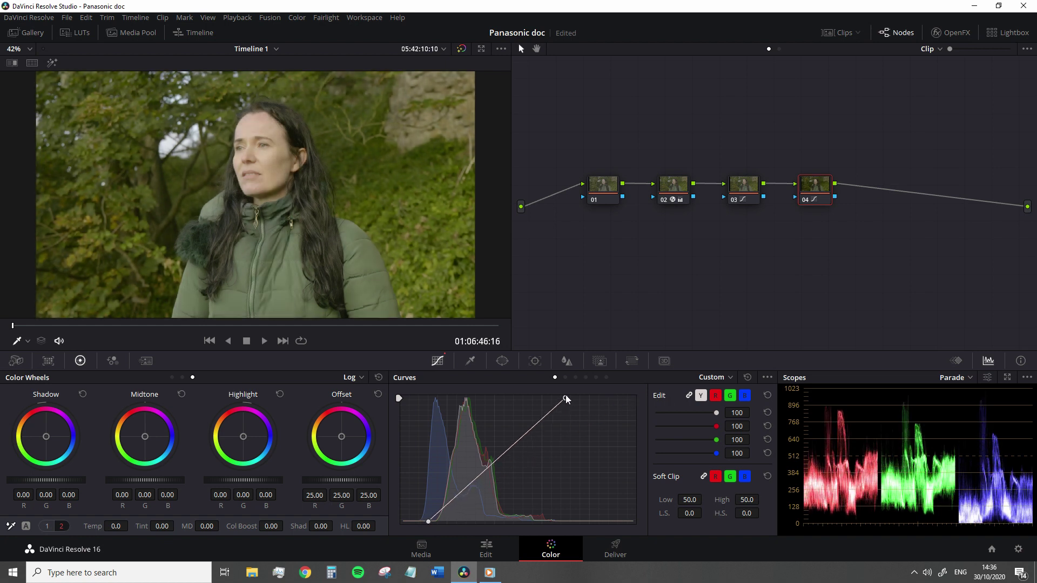
Reset the curve, test brightening with added control points, then remove them all
left_click(748, 377)
left_click(455, 494)
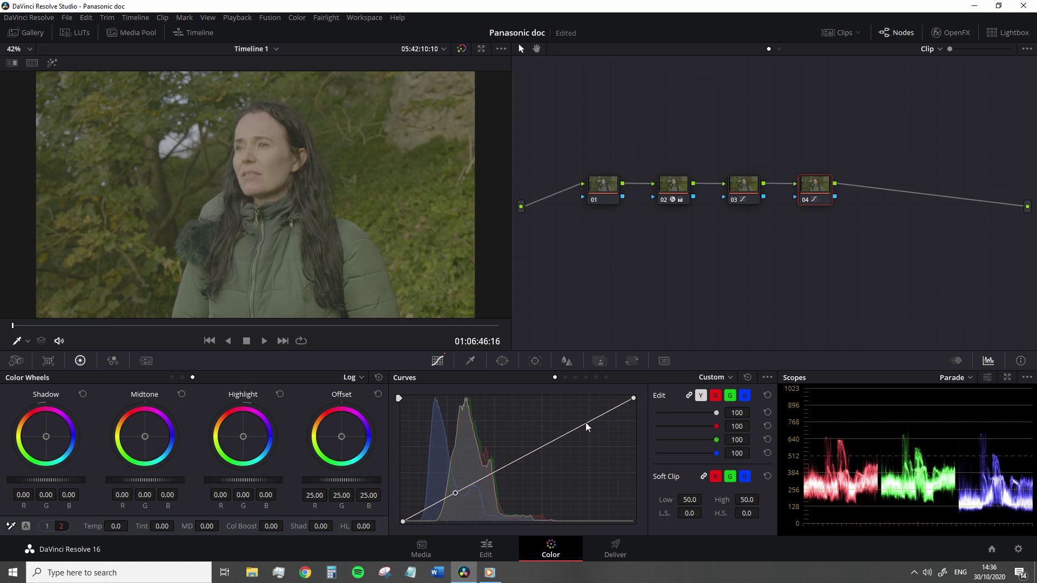
left_click_drag(585, 422, 555, 413)
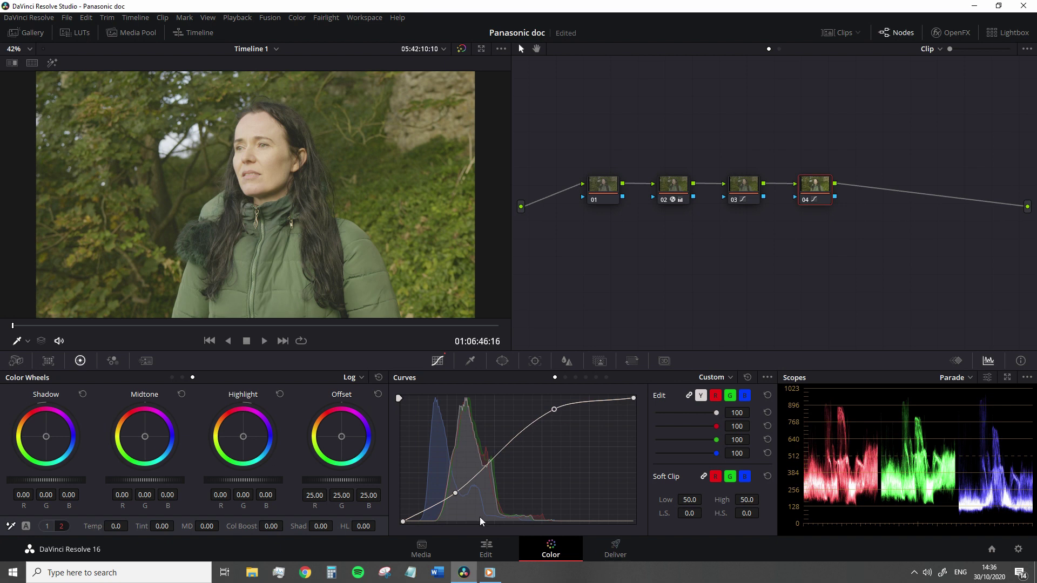
right_click(455, 493)
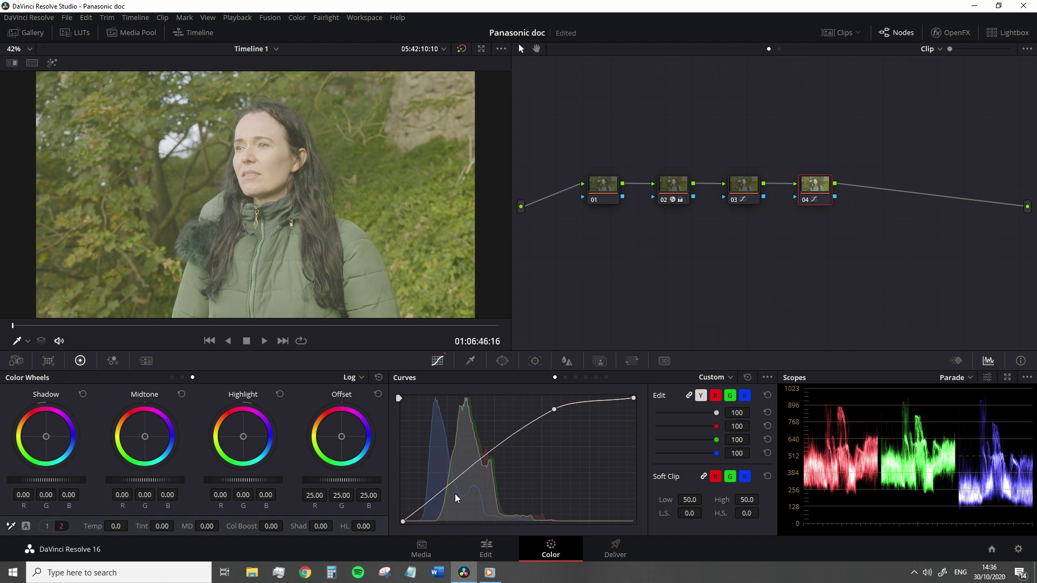
right_click(554, 410)
left_click(517, 459)
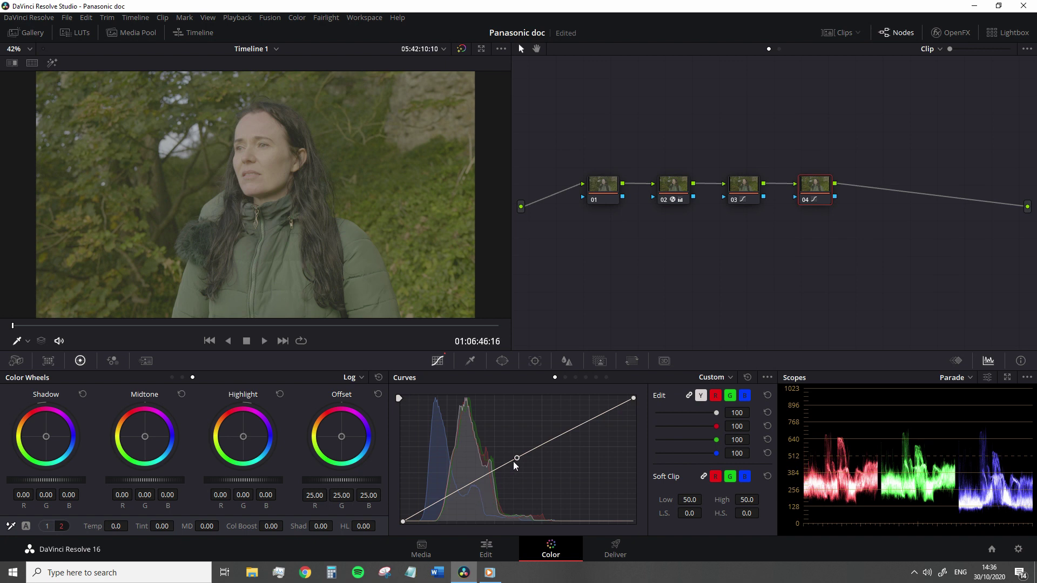
left_click_drag(518, 460, 515, 458)
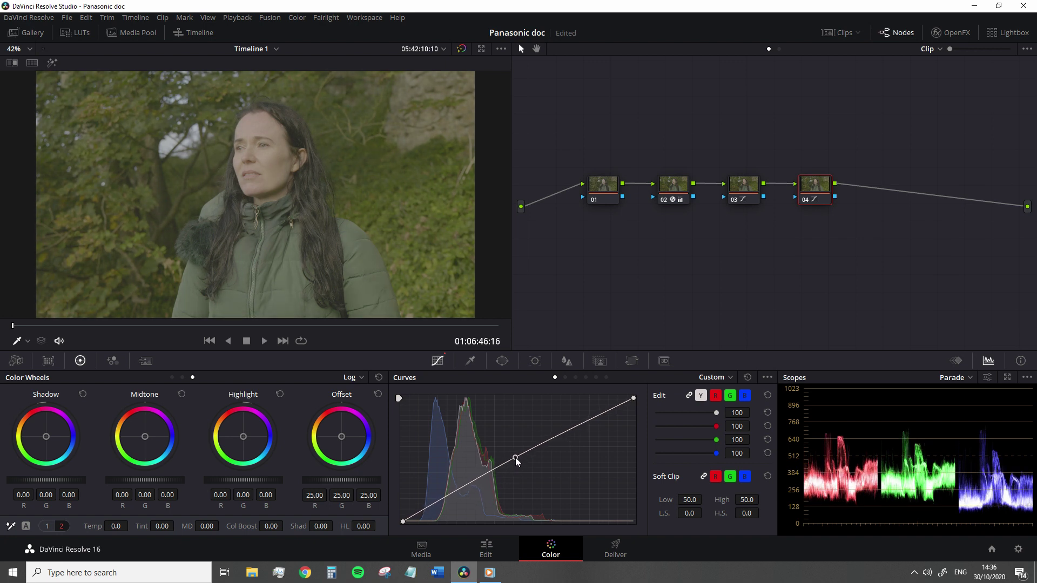
right_click(515, 458)
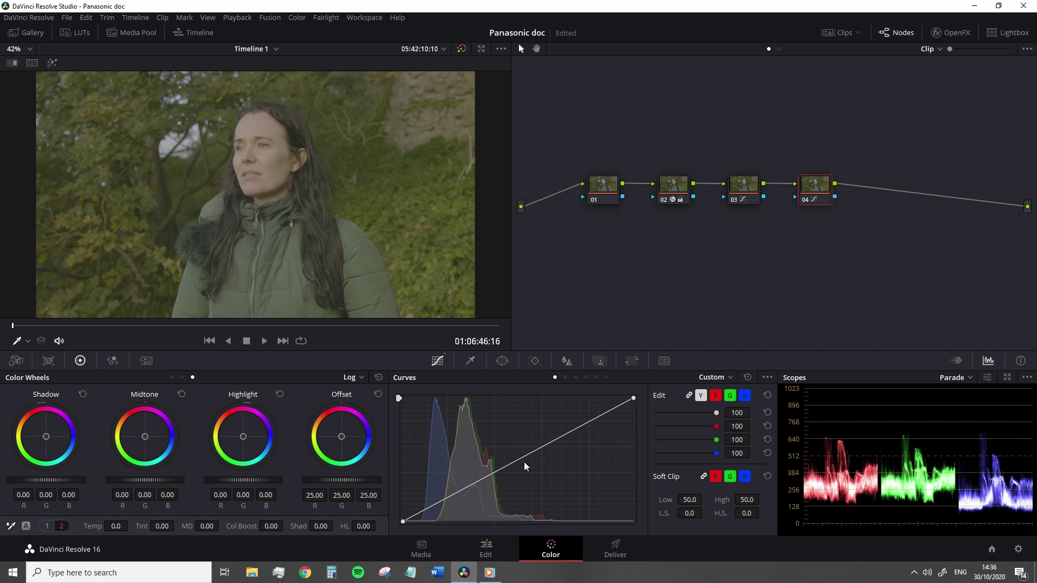
Add default anchors, reset the curve, then drag the white point down to cap highlights
left_click(767, 377)
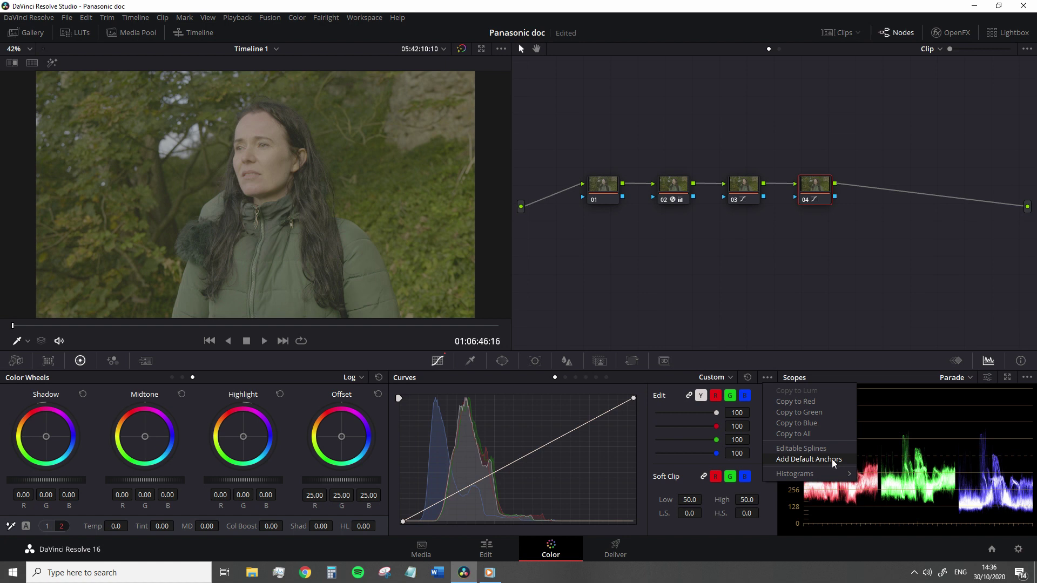
left_click(832, 459)
left_click(748, 378)
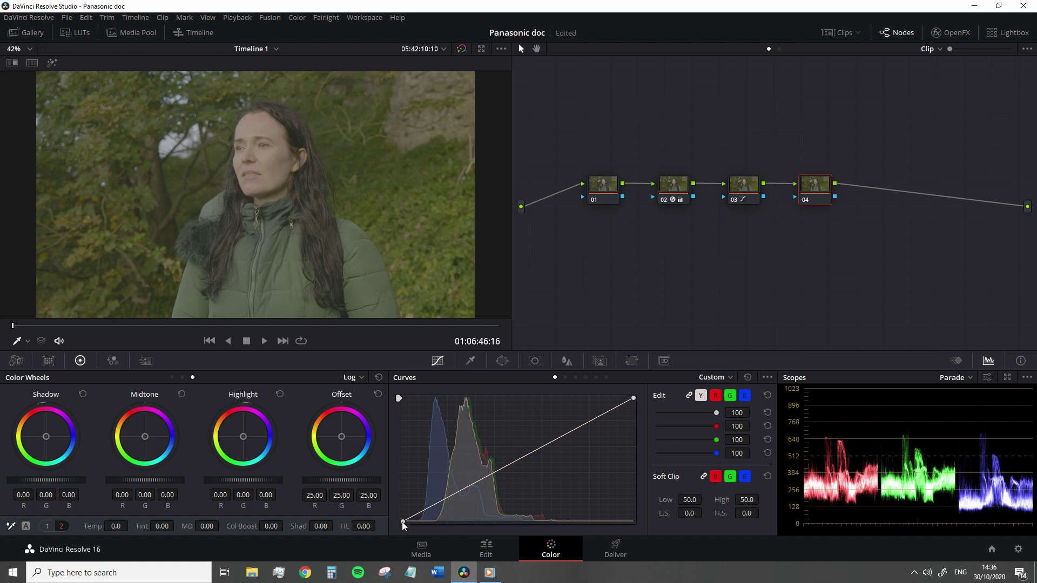
left_click_drag(402, 522, 380, 545)
left_click_drag(634, 398, 652, 345)
Restore the white point, try lowering Lift and Gamma, then reset the color wheels
left_click(172, 378)
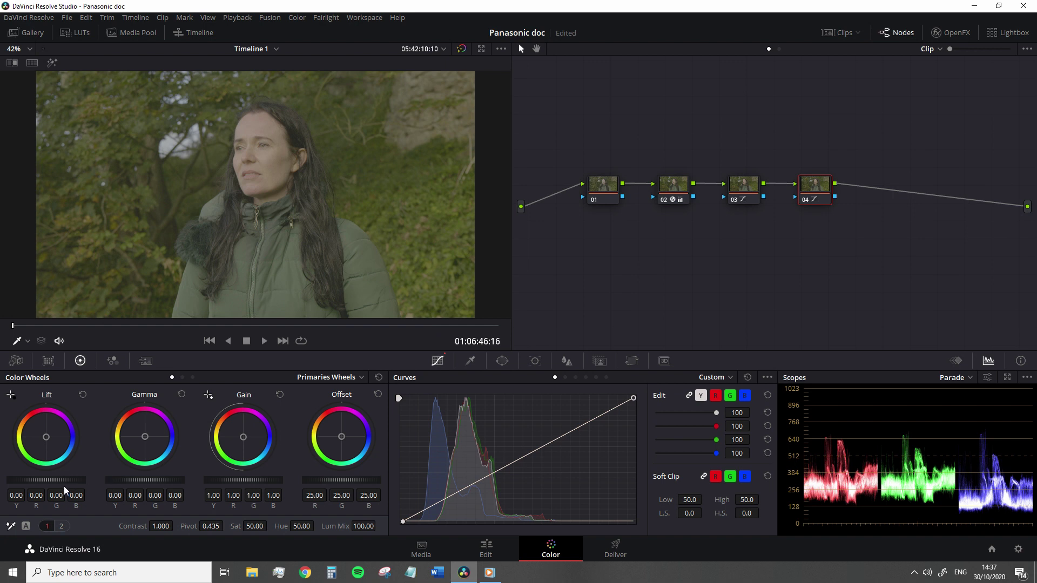
mouse_move(66, 481)
left_mouse_down()
mouse_move(54, 482)
mouse_move(69, 481)
left_mouse_up()
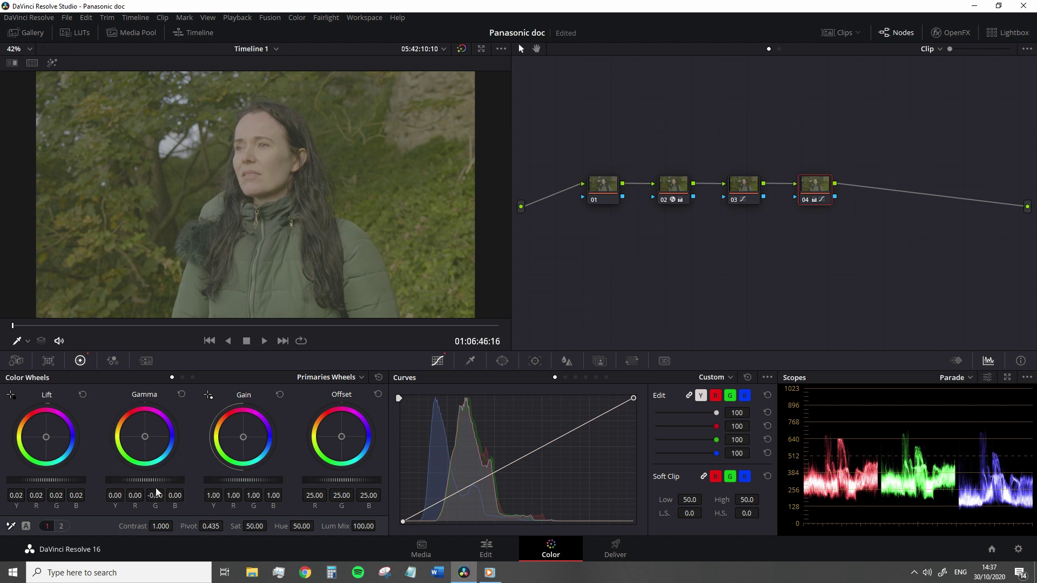
left_click_drag(144, 480, 135, 480)
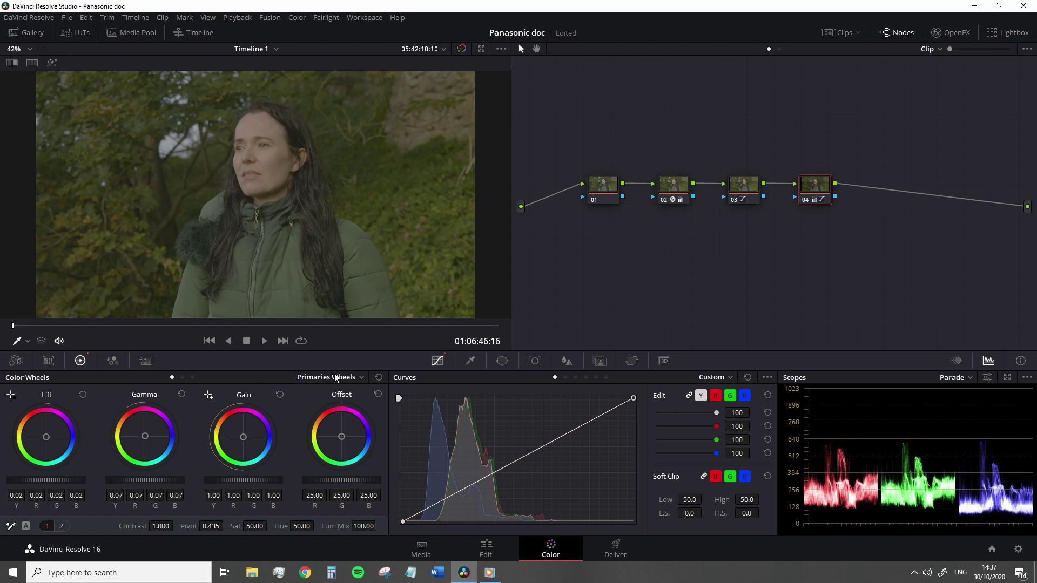
left_click(379, 378)
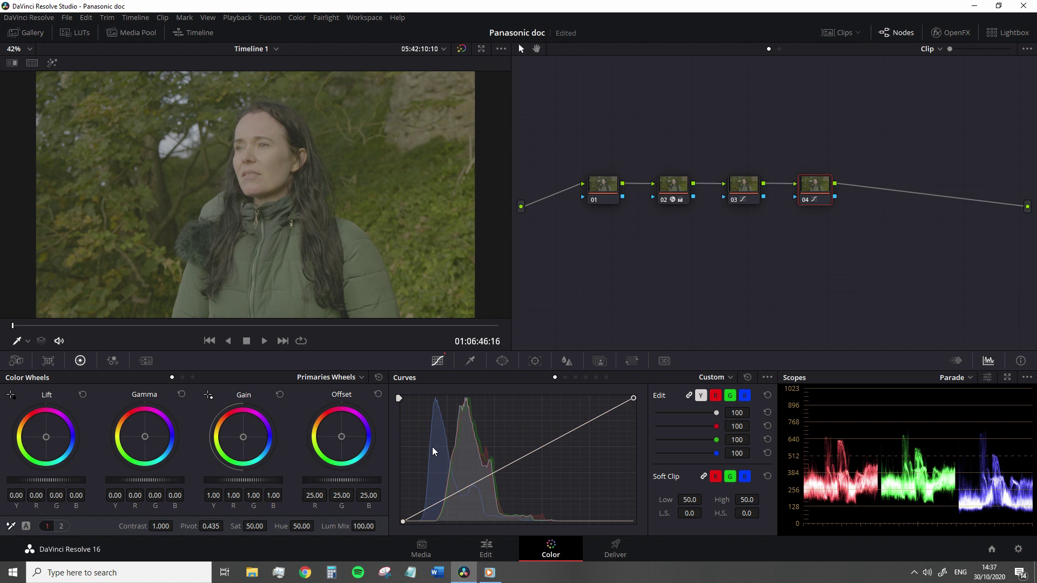
Test black-point and mid-curve tweaks, toggle channel linking, and remove the test points
left_click_drag(403, 518, 403, 512)
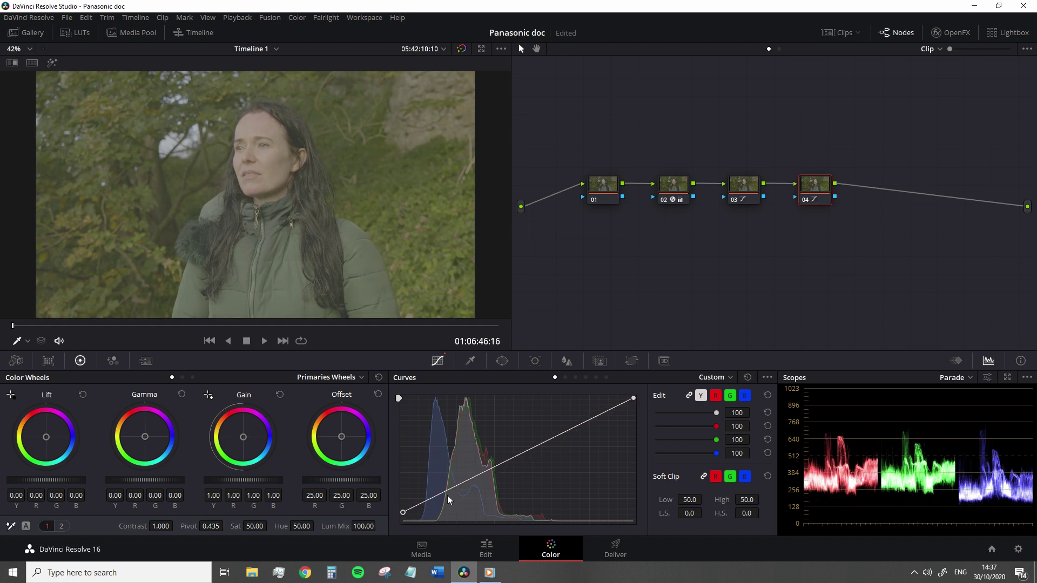
left_click_drag(473, 478, 474, 490)
right_click(474, 490)
left_click_drag(402, 514, 400, 533)
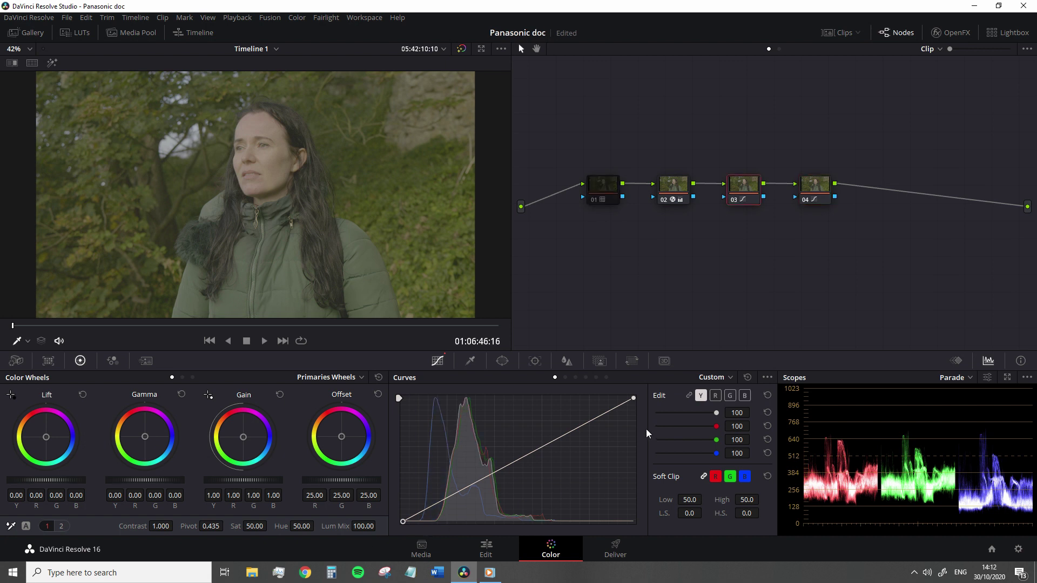
left_click(690, 397)
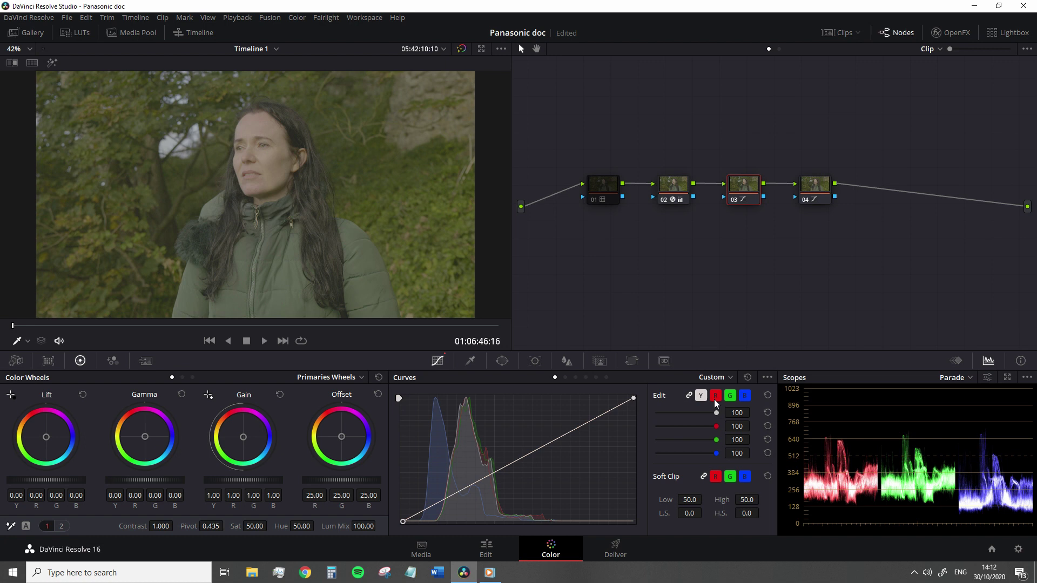
left_click_drag(477, 486, 534, 459)
right_click(532, 459)
Select clip 52 from the clip strip and scrub into its image
left_click(832, 34)
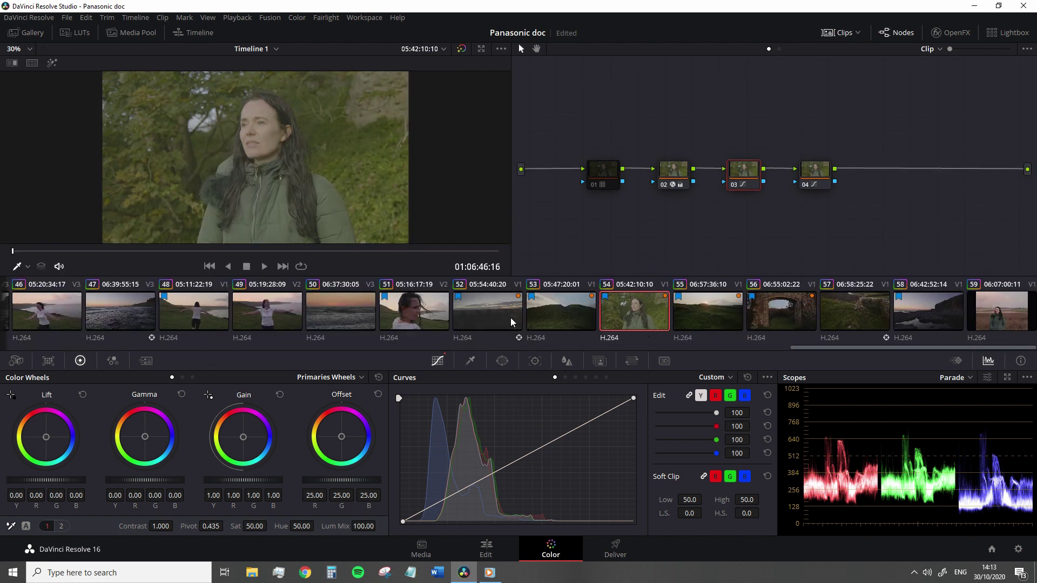
left_click(510, 318)
left_click(832, 34)
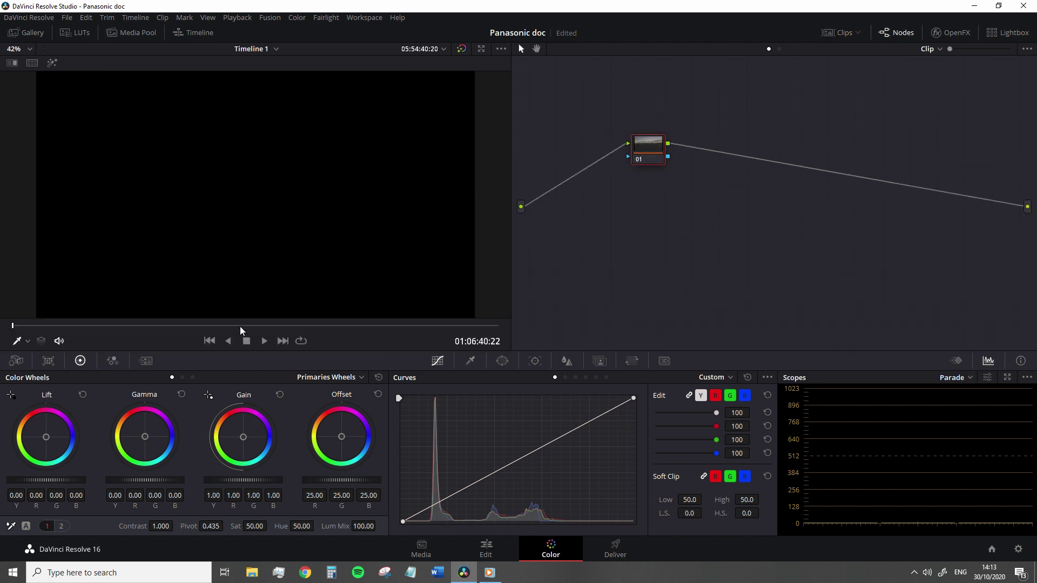
mouse_move(240, 327)
left_mouse_down()
mouse_move(371, 324)
mouse_move(134, 324)
mouse_move(425, 324)
mouse_move(223, 326)
left_mouse_up()
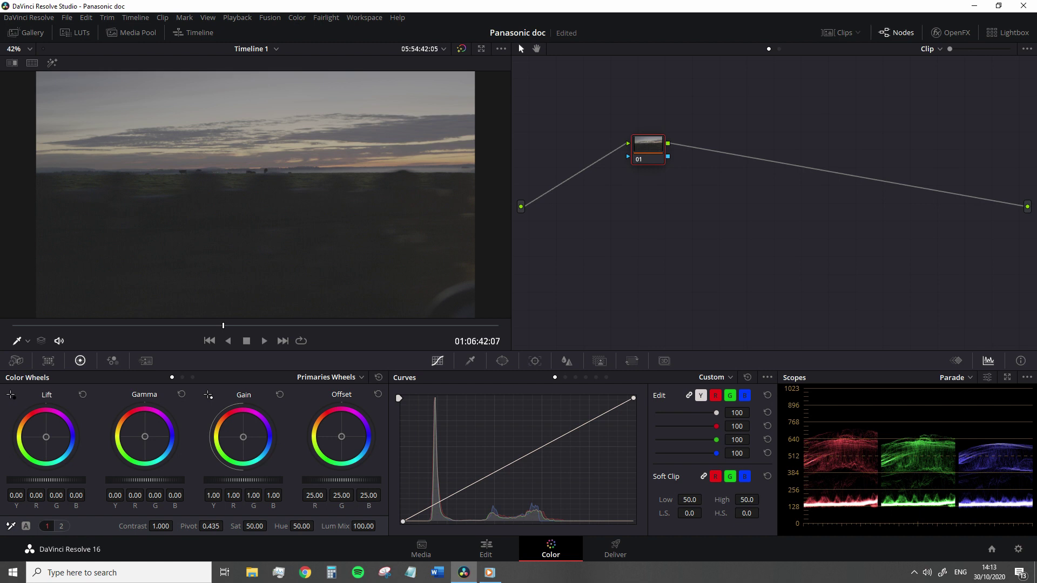
Switch the wheels to Log, lower Shadow, and raise Midtone and Highlight
left_click(348, 377)
left_click(343, 419)
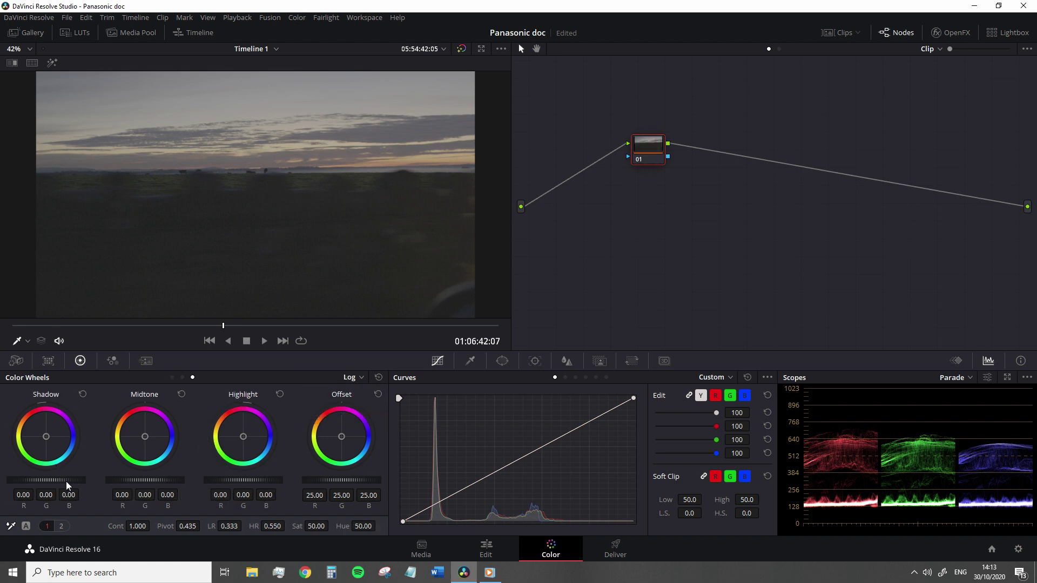
left_click_drag(68, 480, 53, 480)
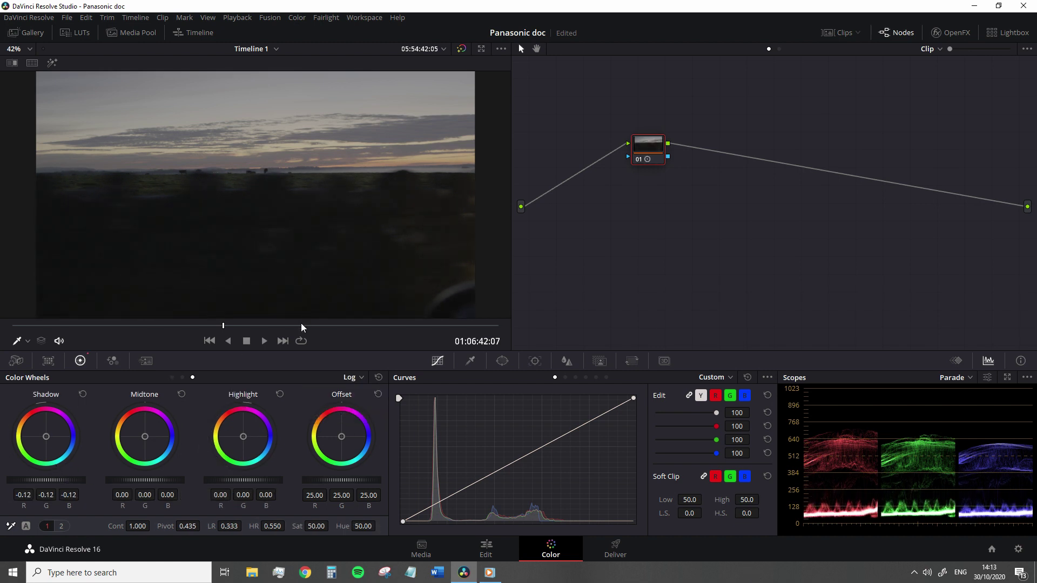
left_click_drag(302, 326, 344, 327)
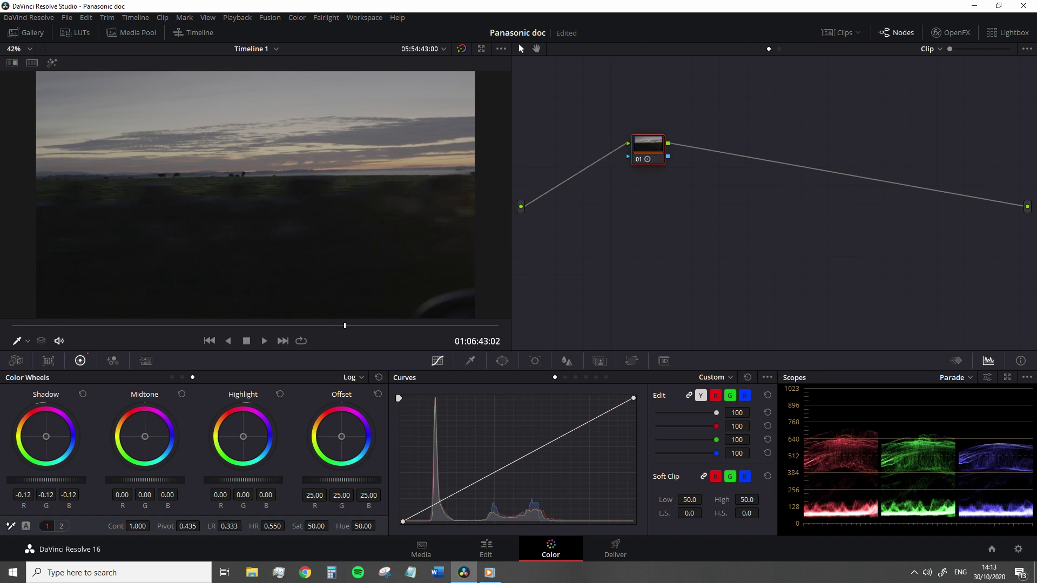
left_click_drag(60, 480, 54, 486)
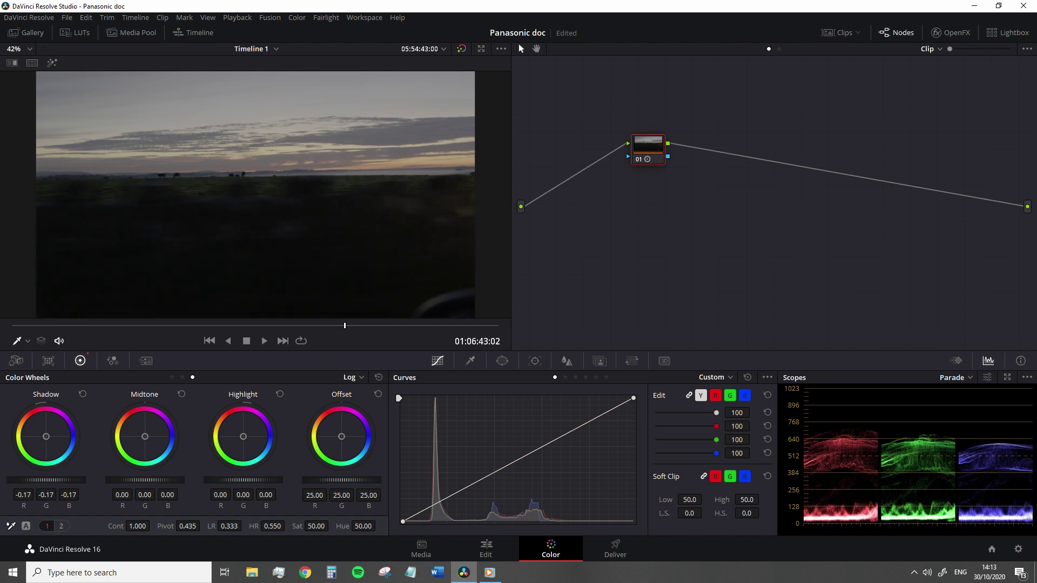
left_click_drag(138, 480, 151, 480)
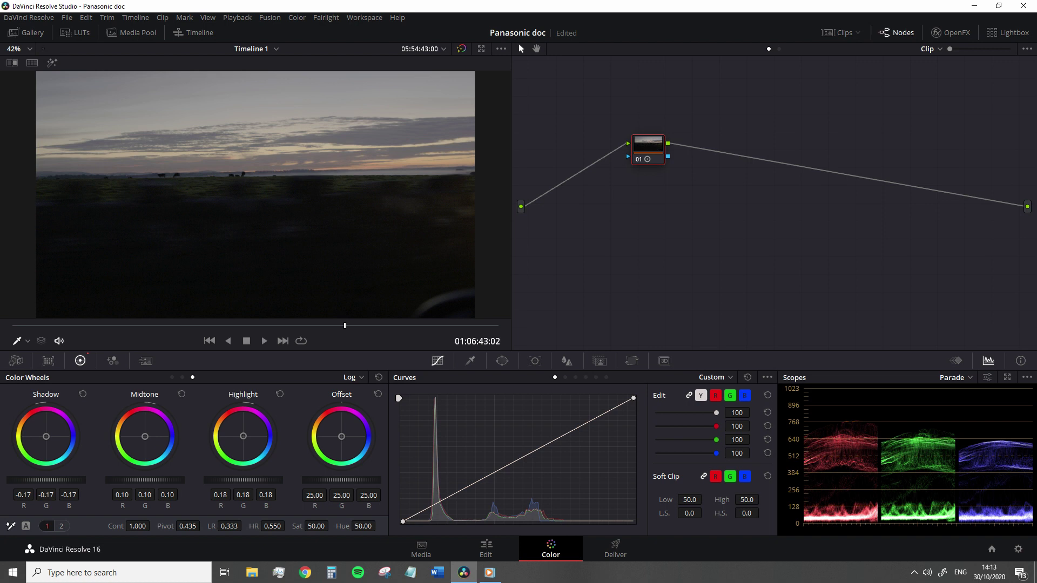
left_click_drag(229, 480, 273, 480)
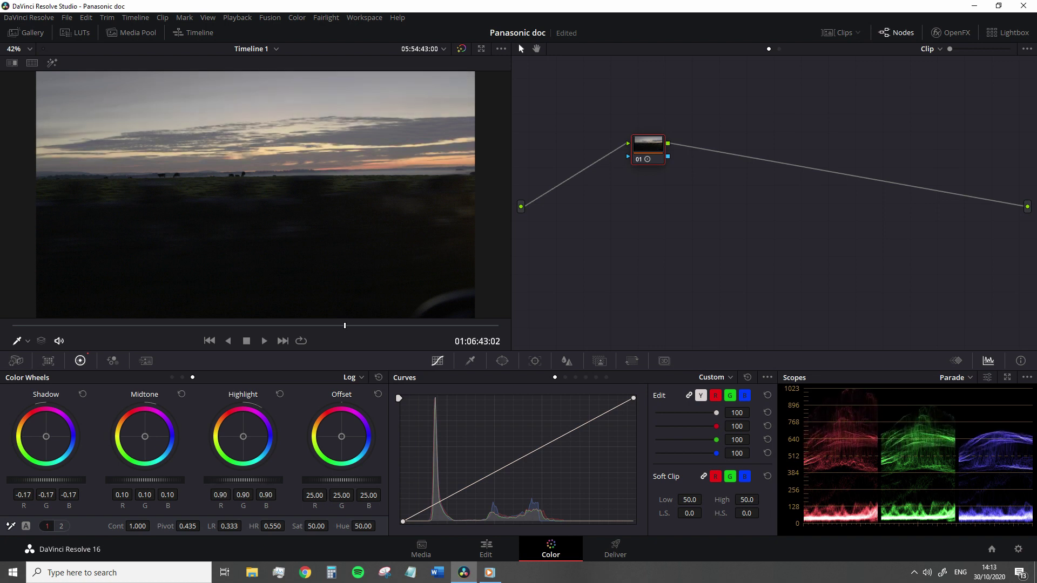
Scrub back a frame and raise Midtone to 0.18 and Highlight to 0.94
left_click_drag(302, 327, 275, 326)
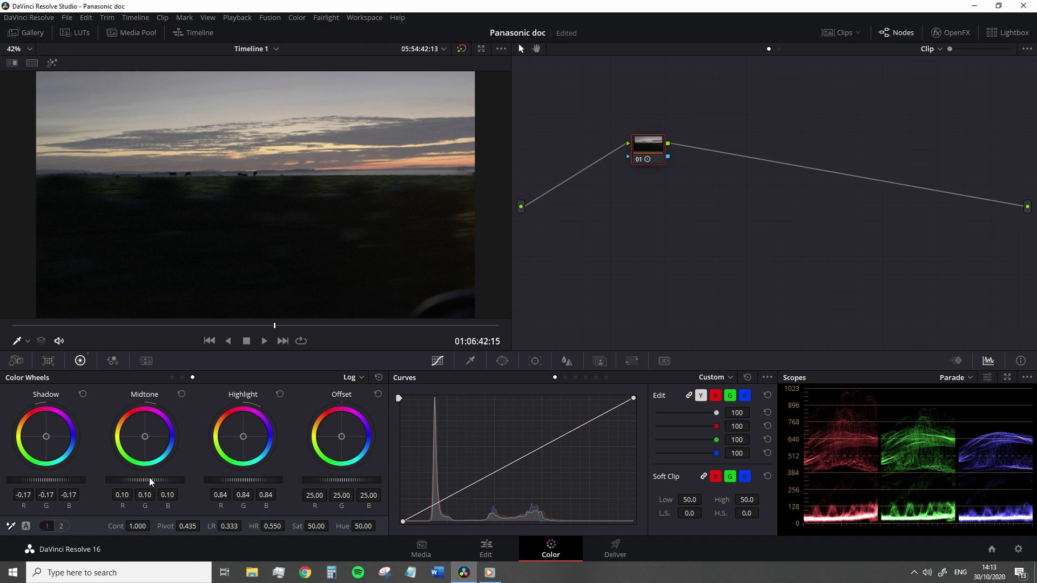
left_click_drag(151, 480, 155, 480)
left_click_drag(244, 480, 250, 481)
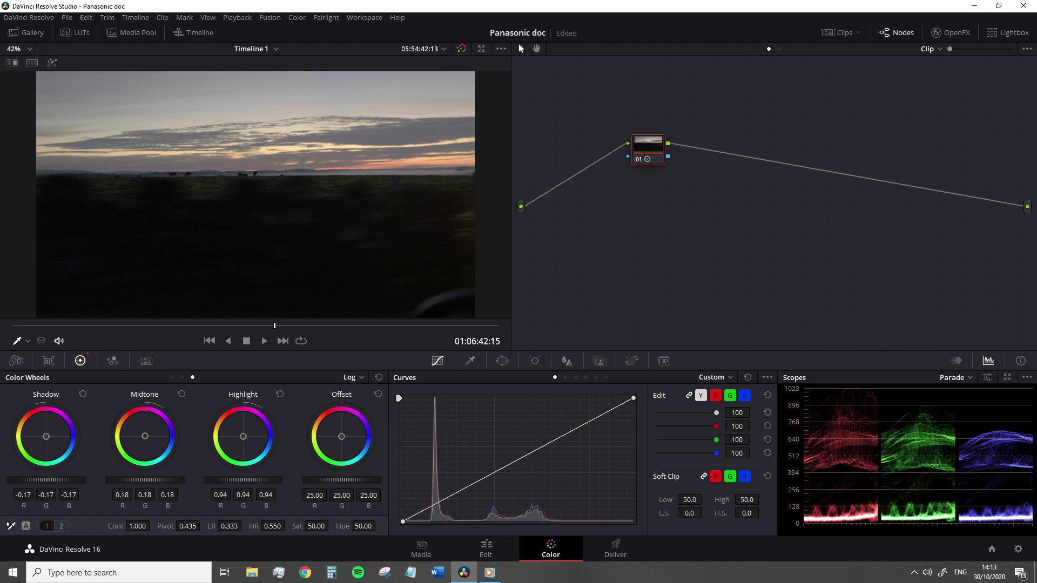
Reset the log wheels to zero, pull in the curve's black point, and add then delete node 02
left_click(379, 377)
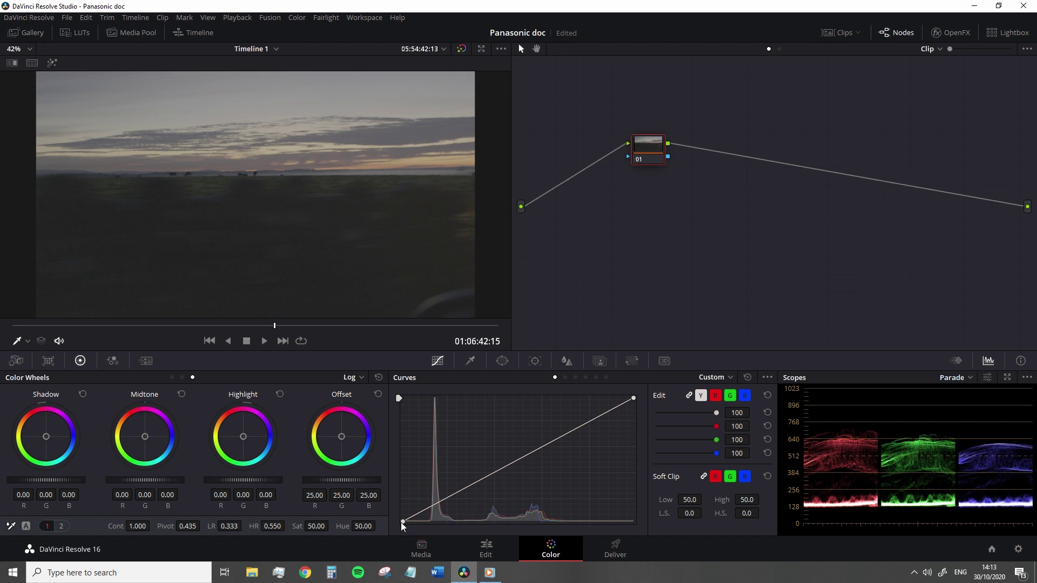
left_click_drag(402, 522, 428, 522)
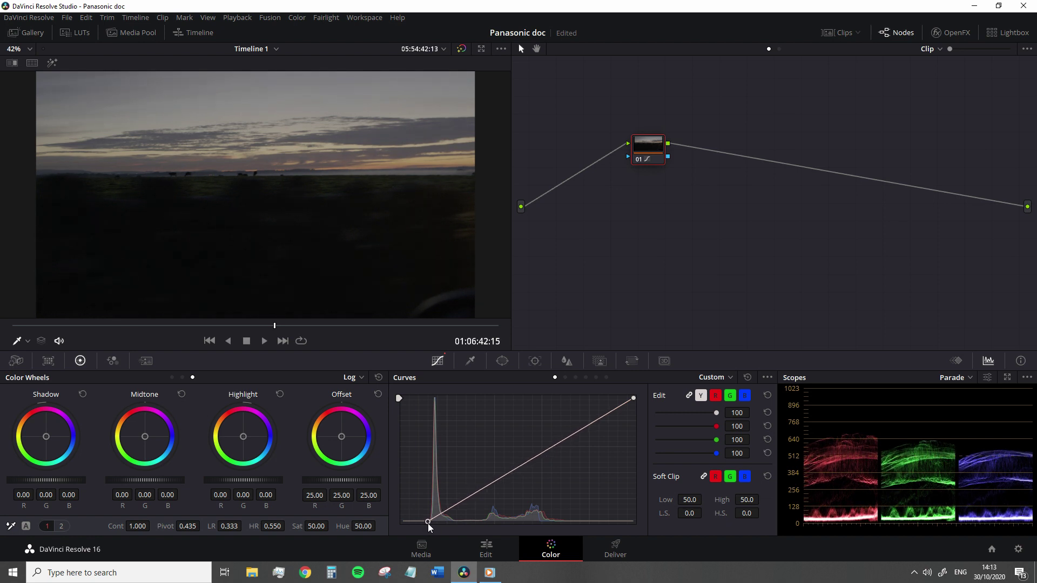
key("alt+s")
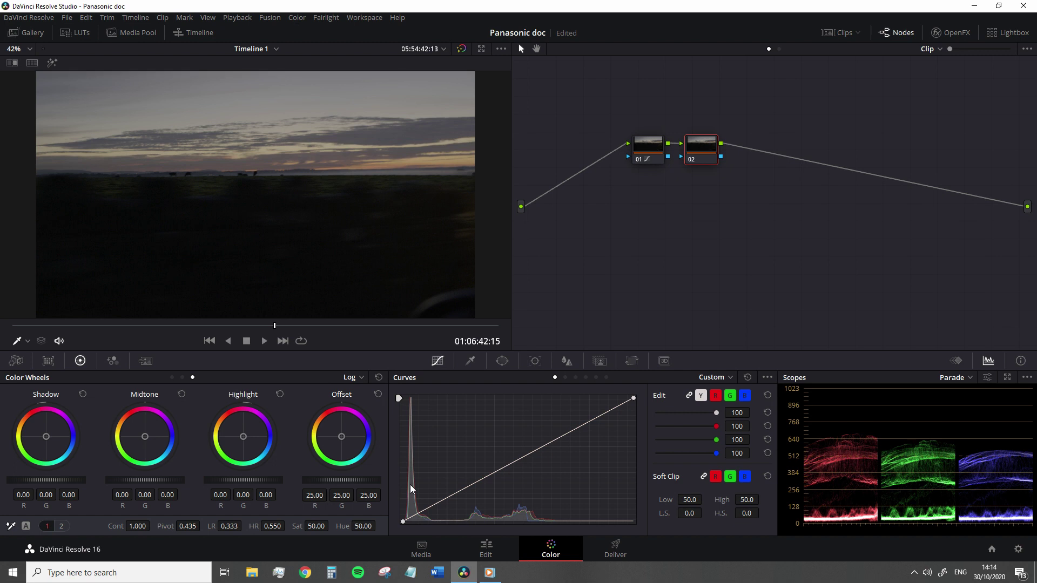
key("Delete")
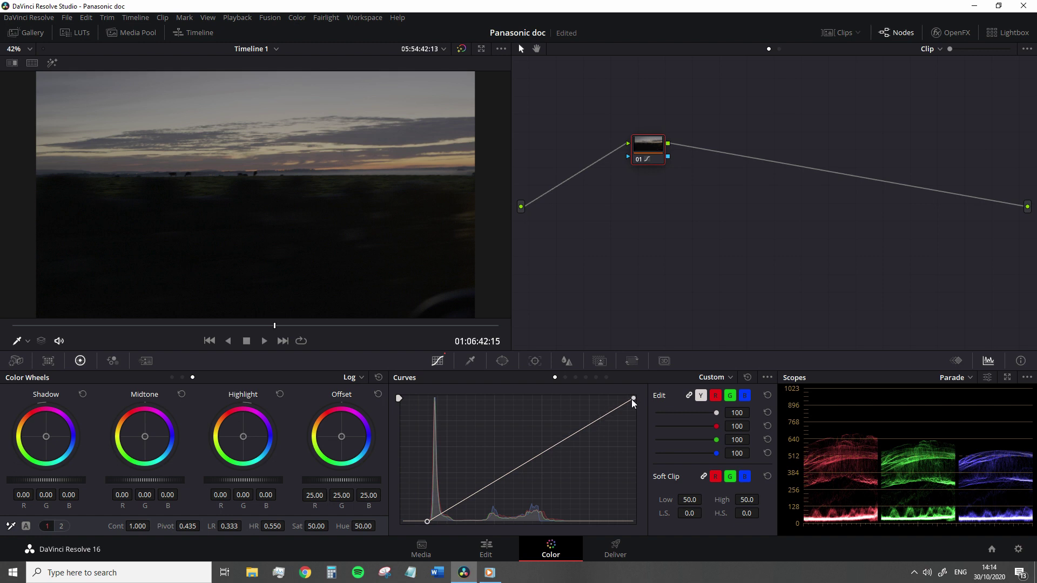
Pull in the white point, add upper, middle and shadow points, then return the white point right
left_click_drag(633, 398, 579, 399)
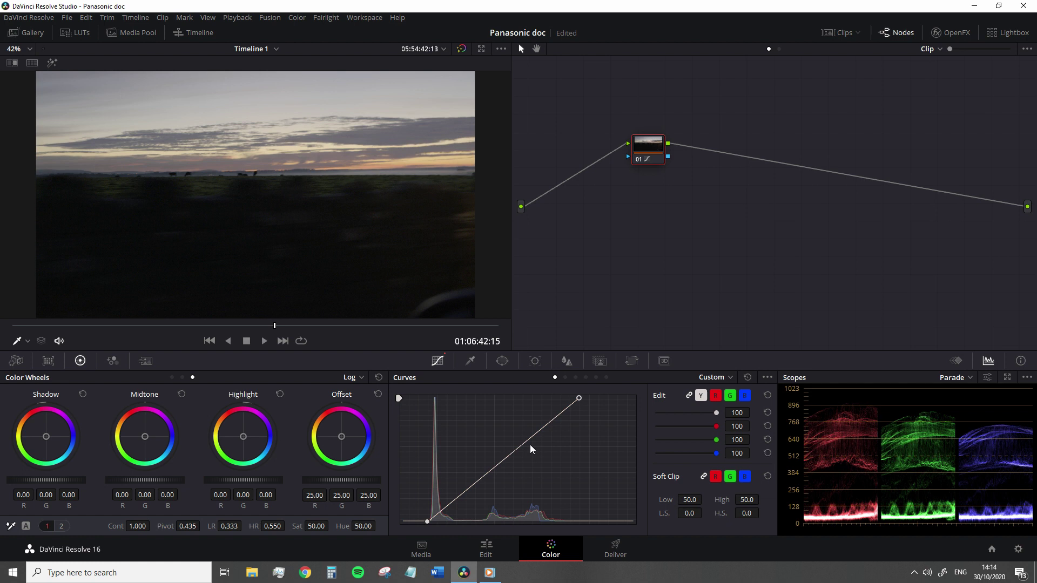
left_click_drag(537, 432, 538, 431)
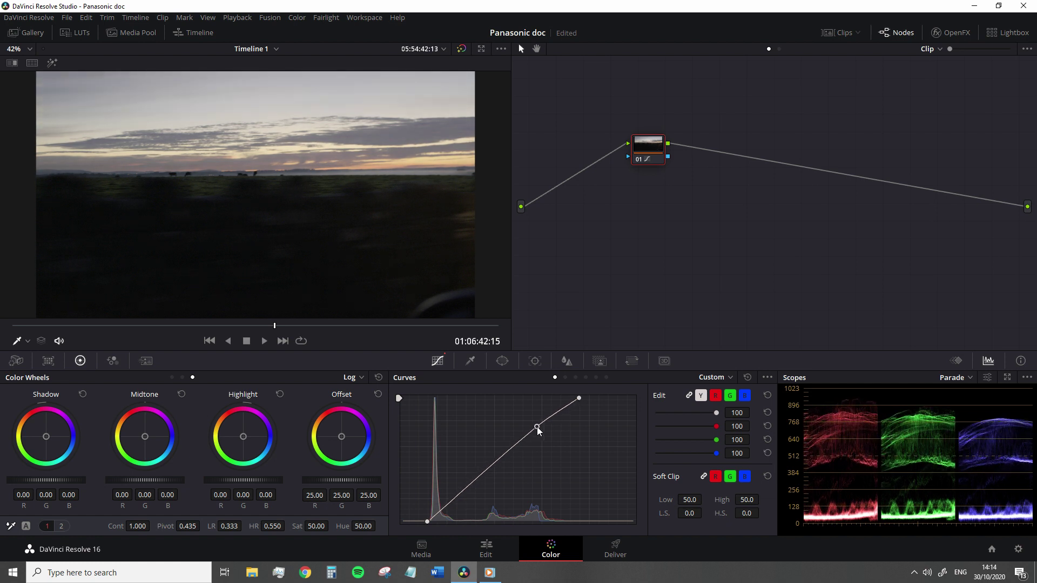
left_click(497, 462)
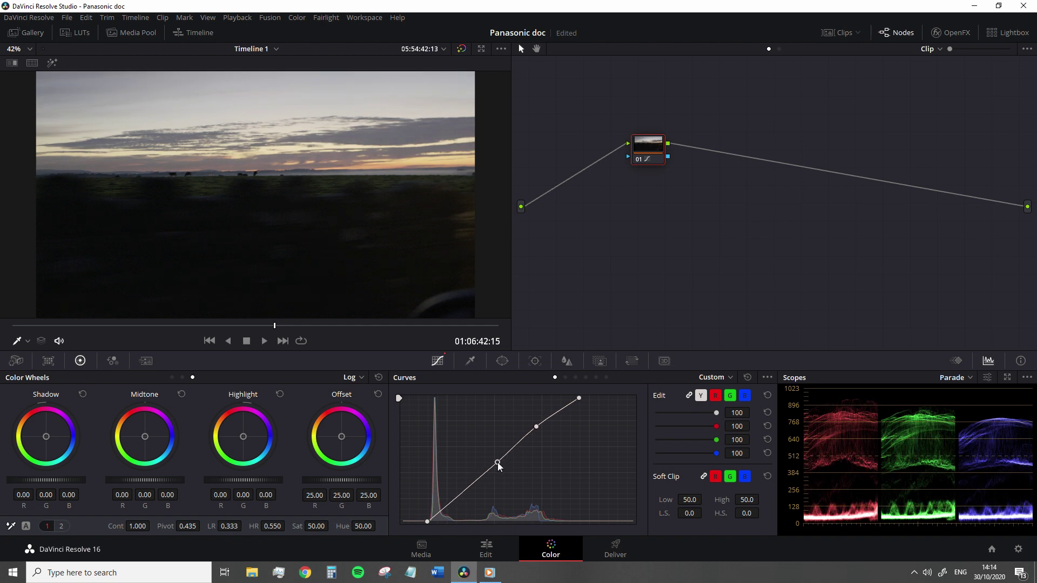
left_click_drag(497, 462, 503, 463)
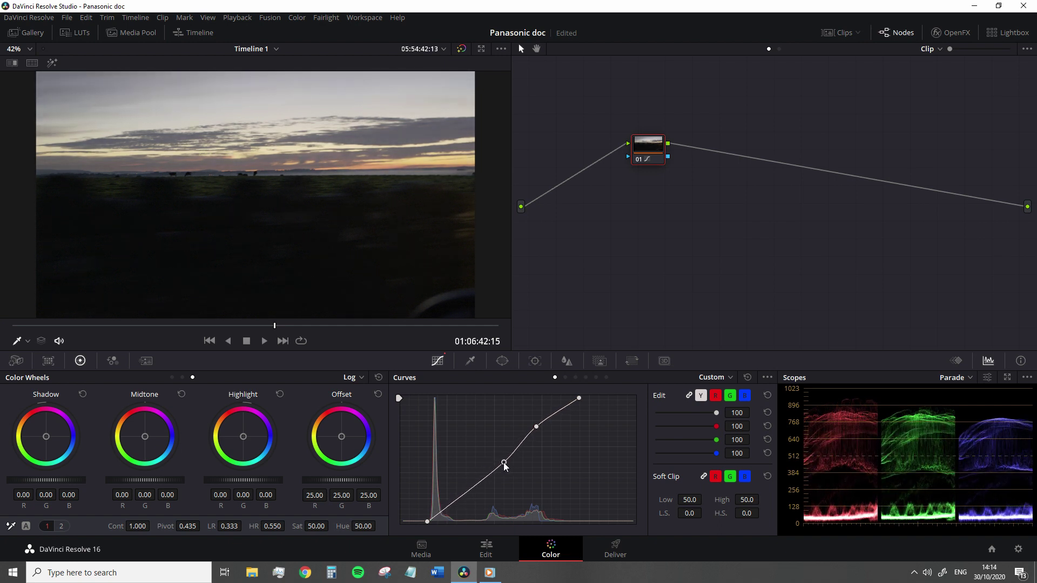
left_click_drag(459, 497, 444, 509)
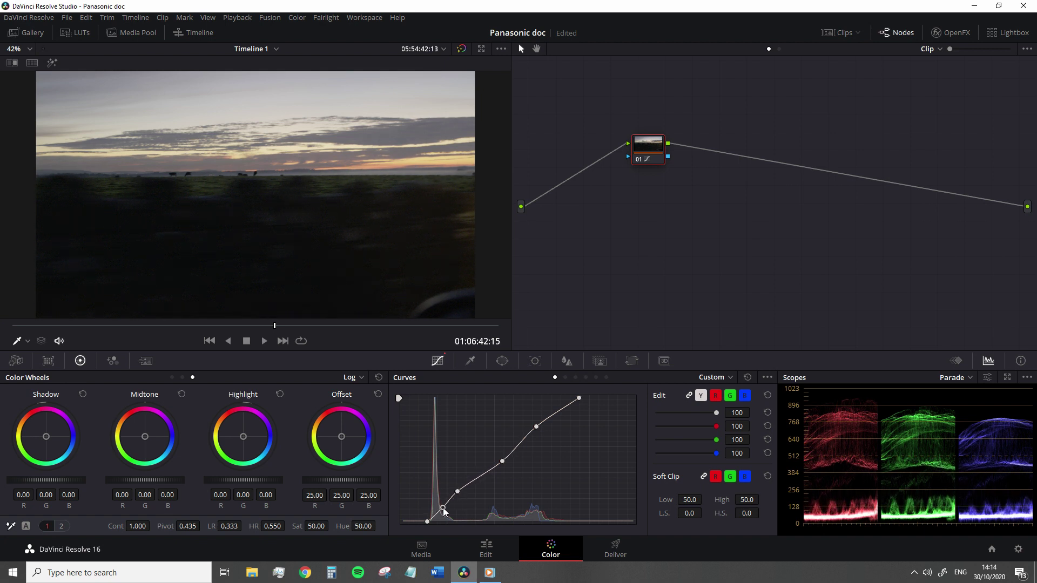
left_click_drag(502, 462, 511, 463)
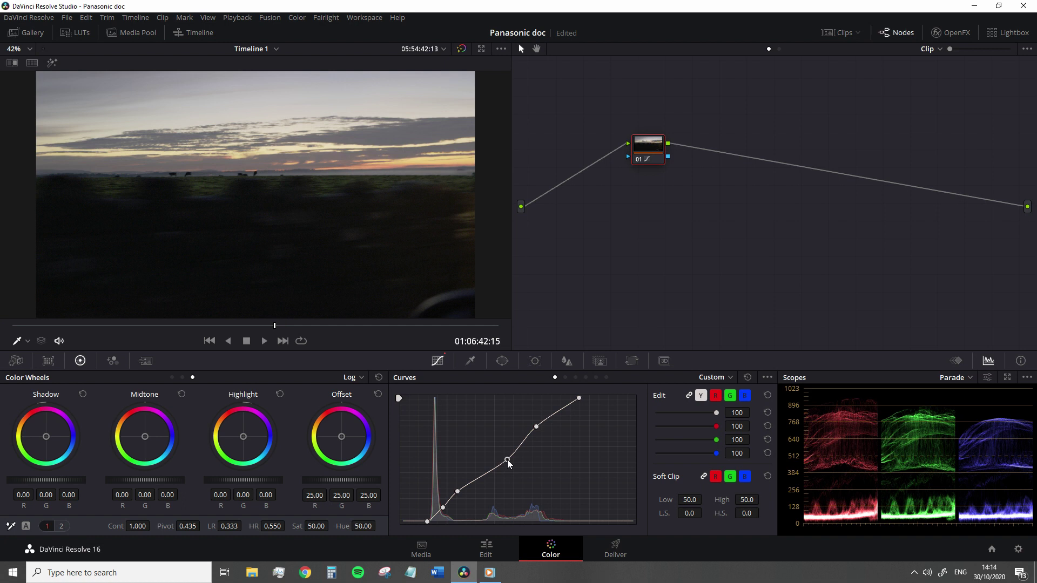
left_click_drag(536, 427, 537, 430)
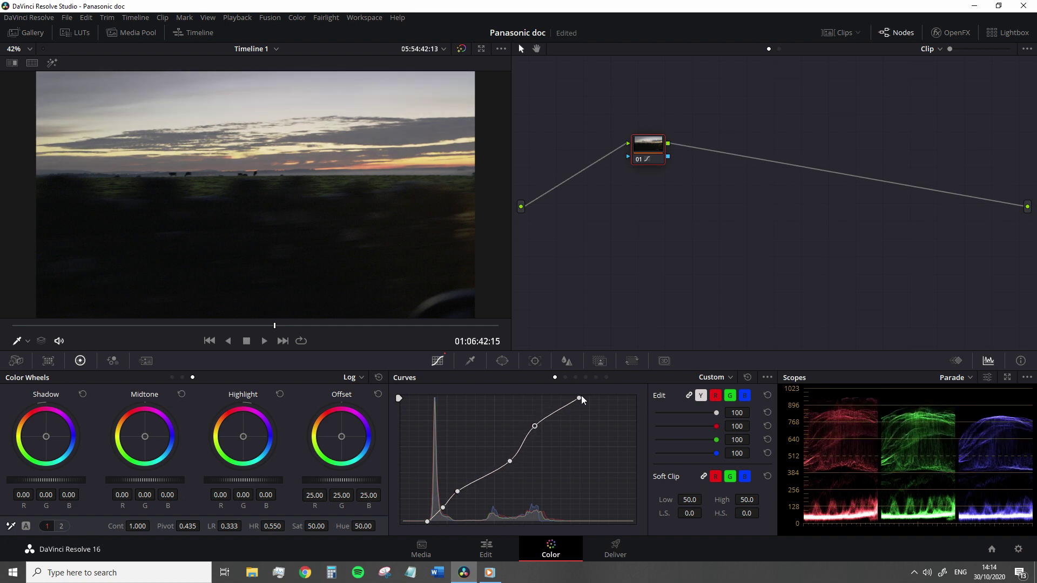
left_click_drag(579, 398, 634, 398)
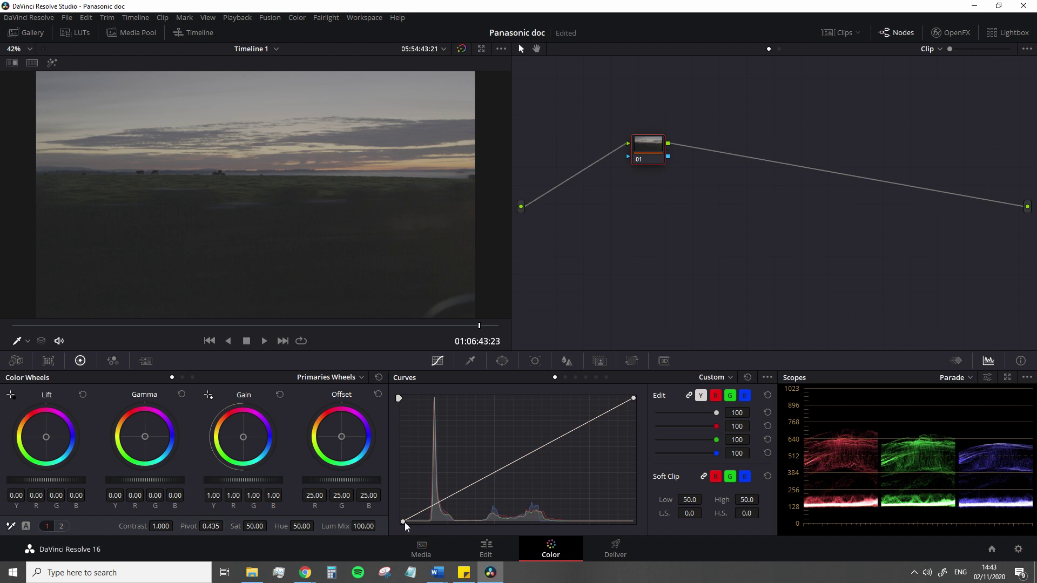
Pull in the black point, add and raise low, mid and upper points, then scrub to check
left_click_drag(403, 522, 427, 521)
left_click(452, 506)
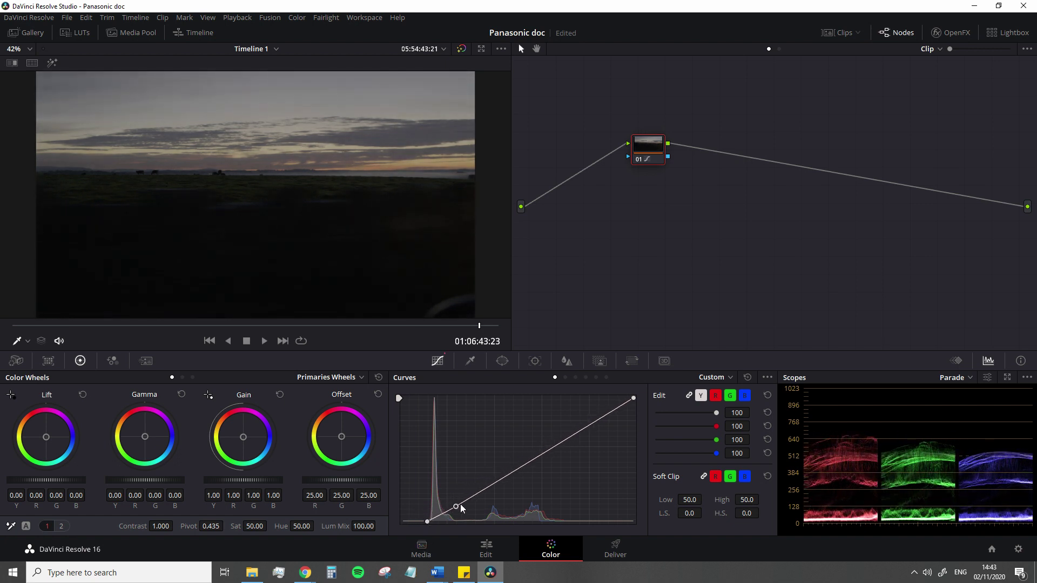
left_click_drag(511, 473, 508, 464)
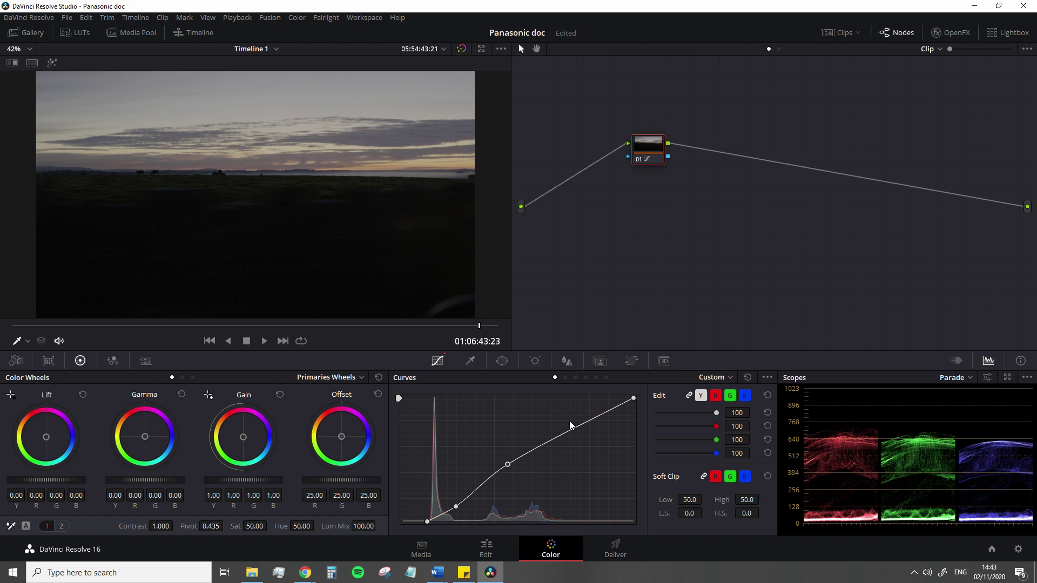
left_click_drag(556, 439, 556, 420)
left_click_drag(335, 332, 274, 317)
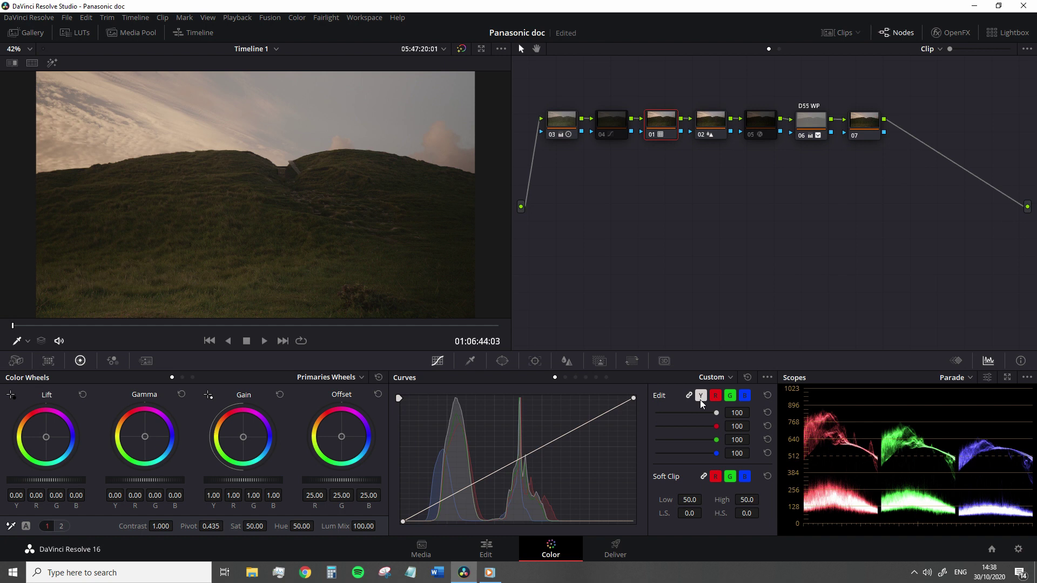
Cycle through the red, green and blue channel curves in Curves Edit
left_click(716, 397)
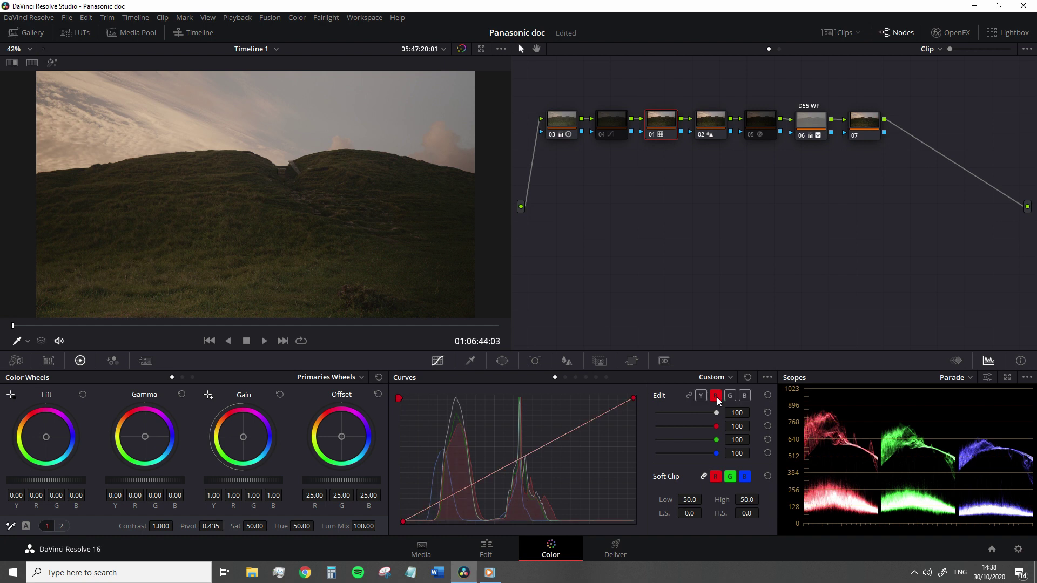
left_click(729, 396)
left_click(744, 396)
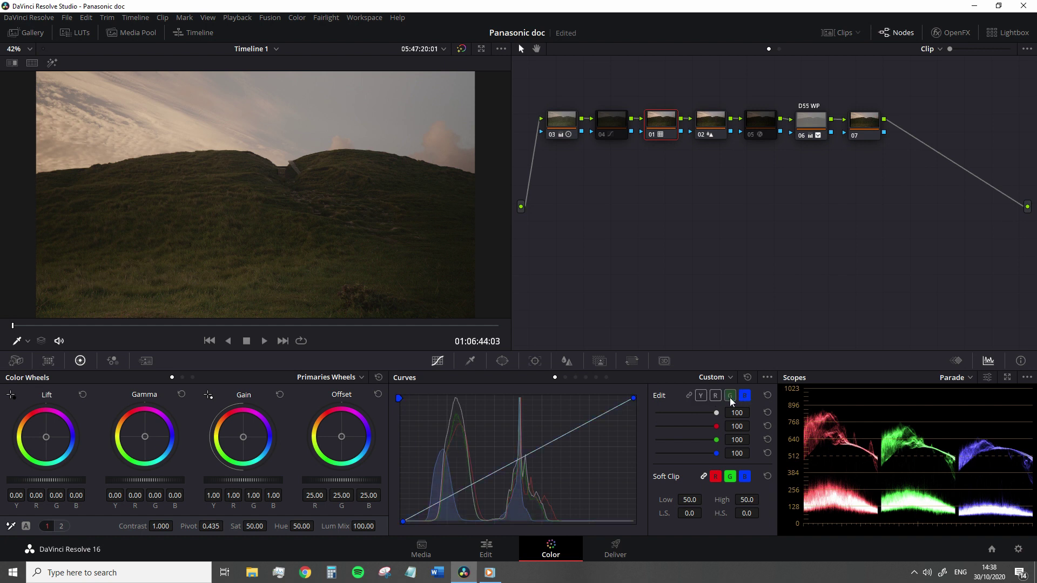
left_click(731, 397)
left_click(716, 397)
left_click(730, 397)
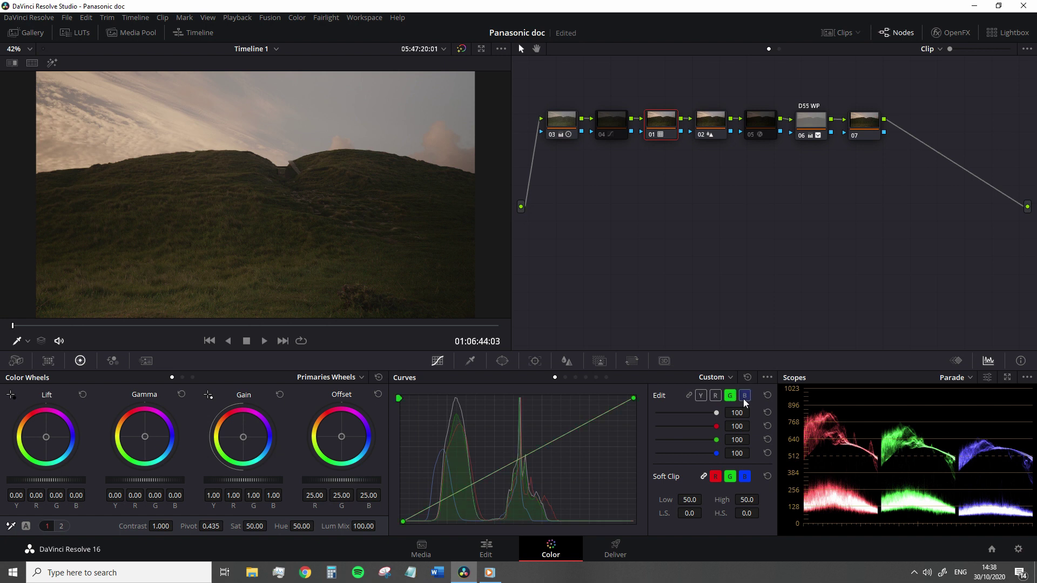
left_click(715, 398)
Toggle the link off to unlink the R, G, B curves, ending on the red channel
left_click(689, 395)
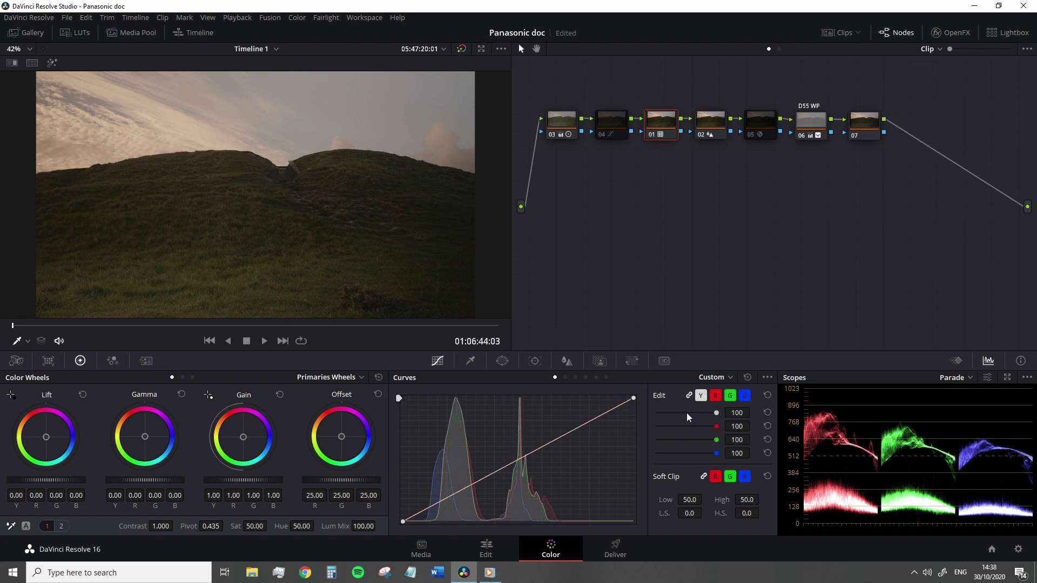
left_click(689, 396)
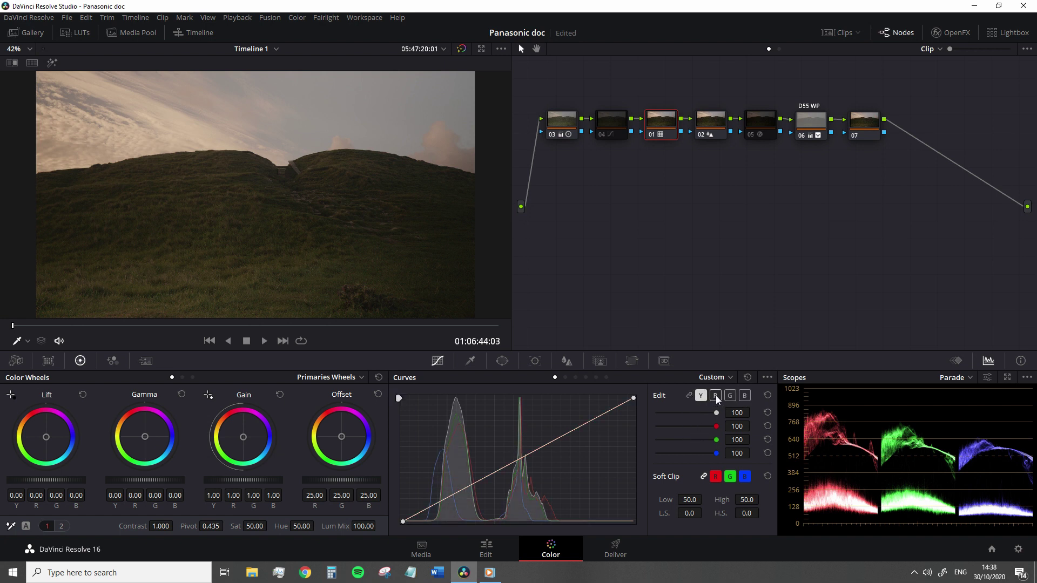
left_click(716, 397)
left_click(746, 396)
left_click(715, 397)
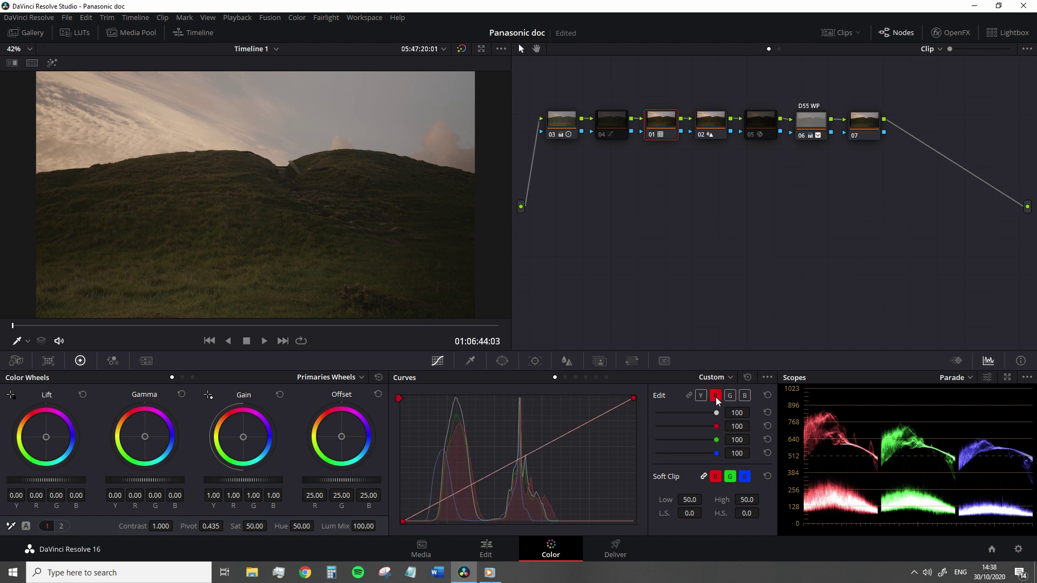
left_click(702, 397)
left_click(715, 397)
left_click(744, 397)
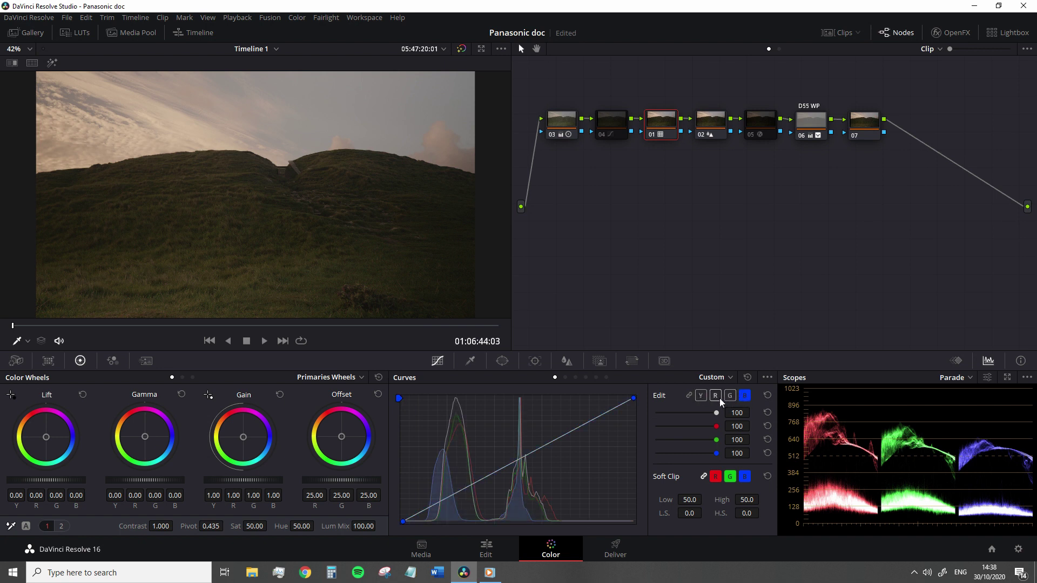
left_click(716, 397)
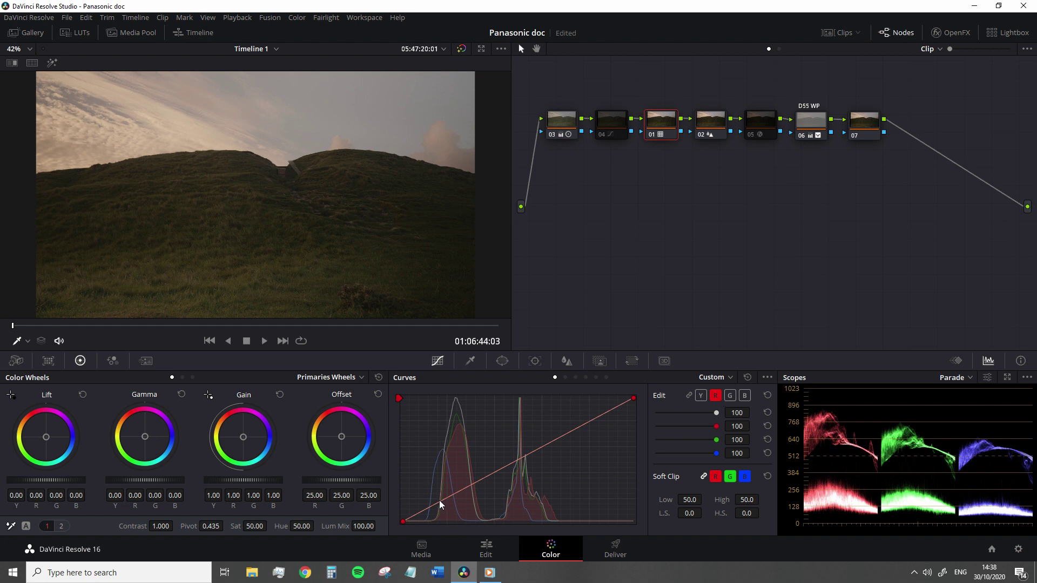
mouse_move(439, 500)
left_mouse_down()
mouse_move(433, 488)
mouse_move(451, 510)
left_mouse_up()
right_click(452, 510)
left_click_drag(592, 419, 585, 404)
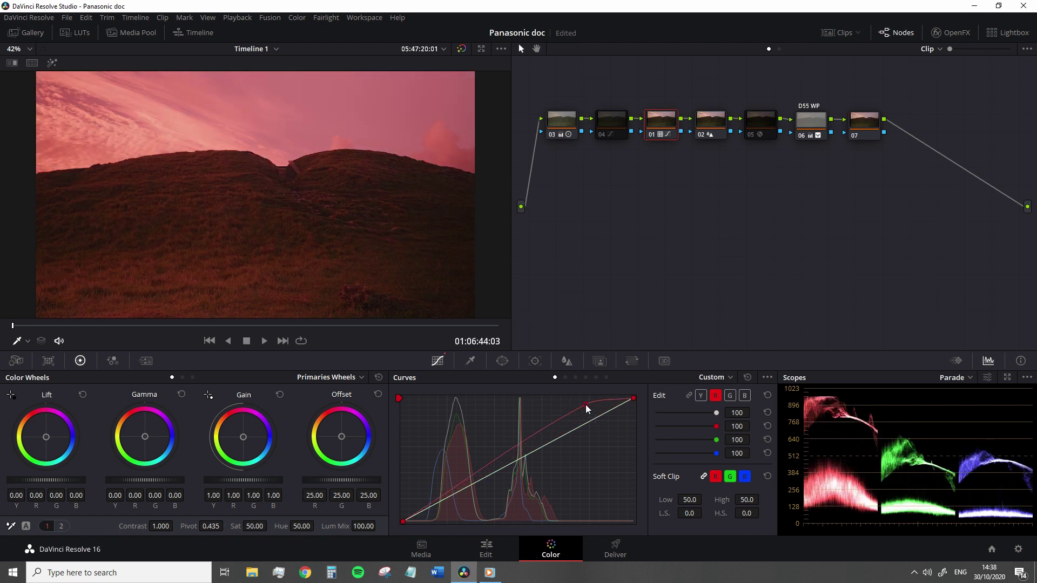
right_click(585, 404)
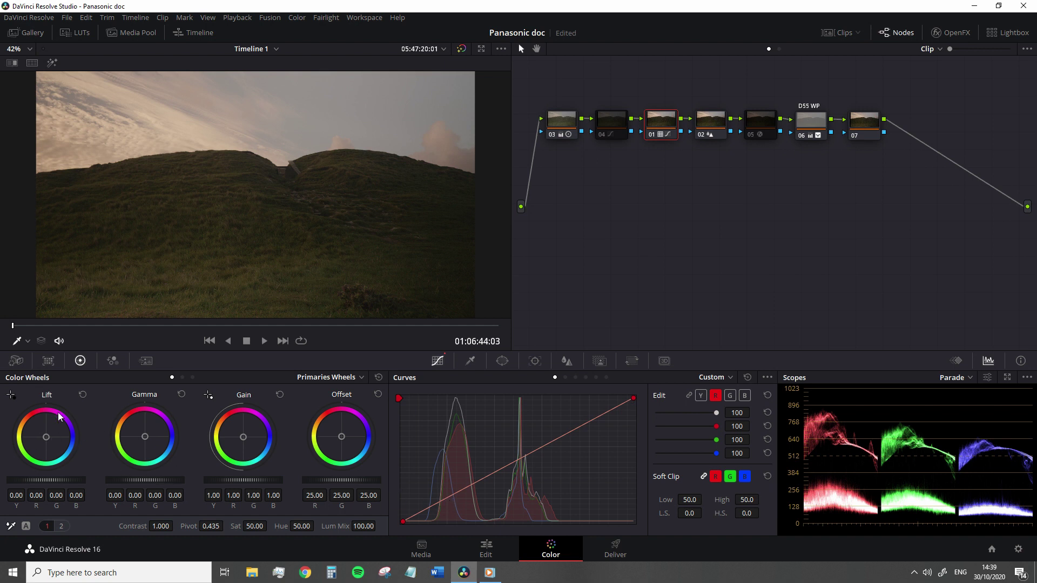
left_click_drag(47, 439, 54, 436)
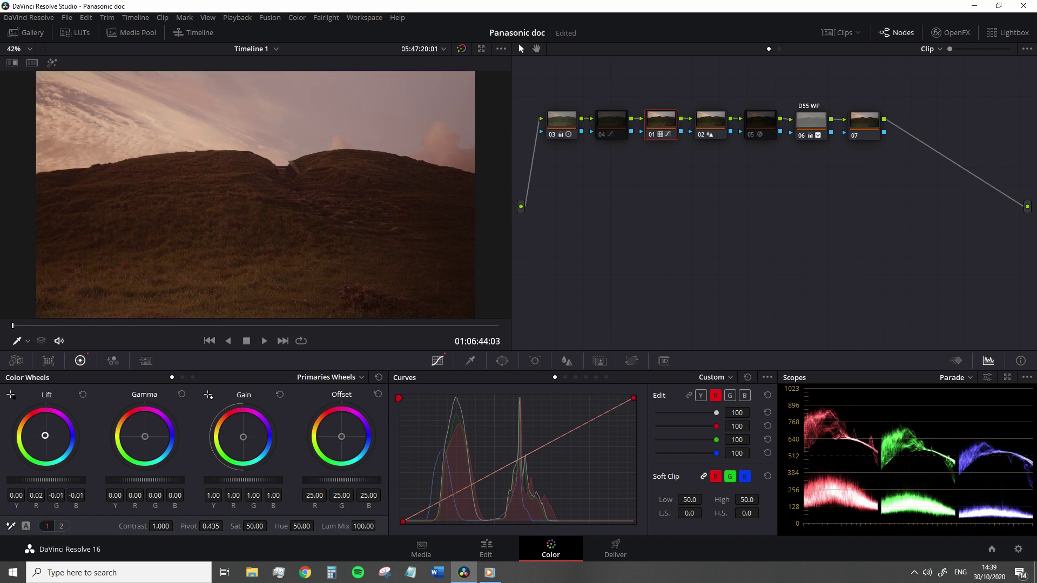
left_click(82, 395)
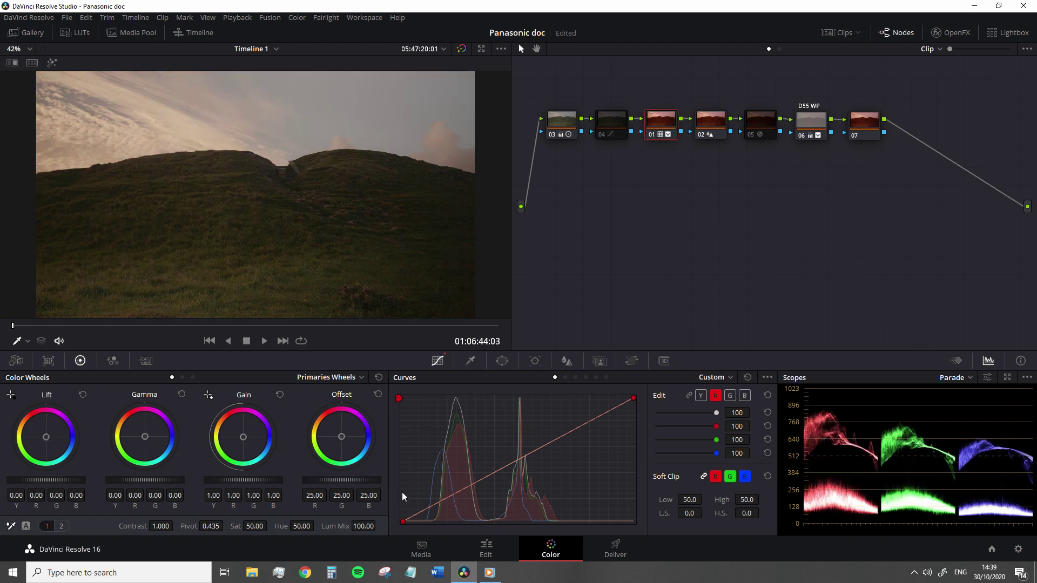
left_click(443, 499)
left_click_drag(443, 499, 436, 491)
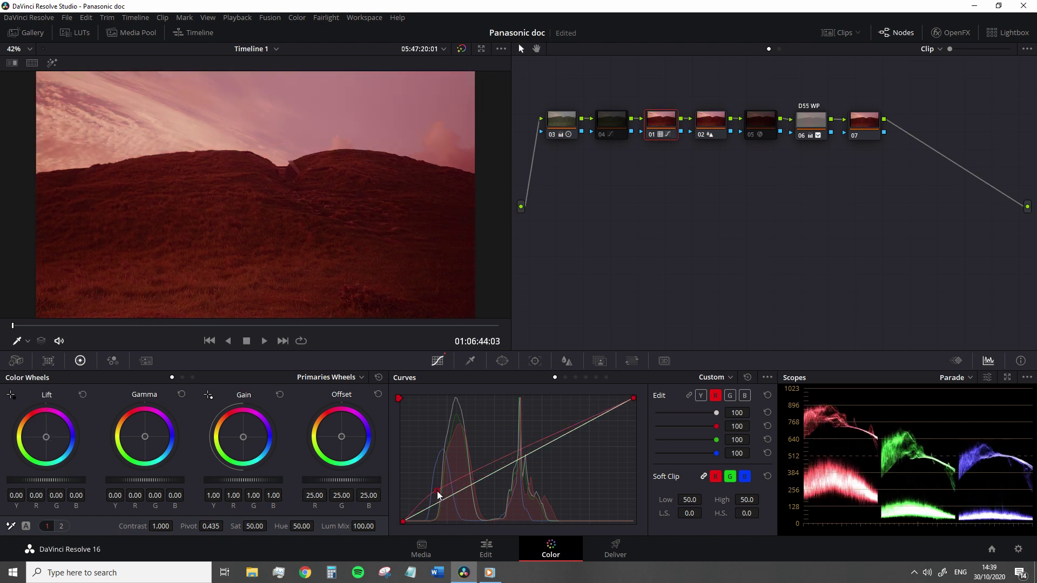
right_click(436, 489)
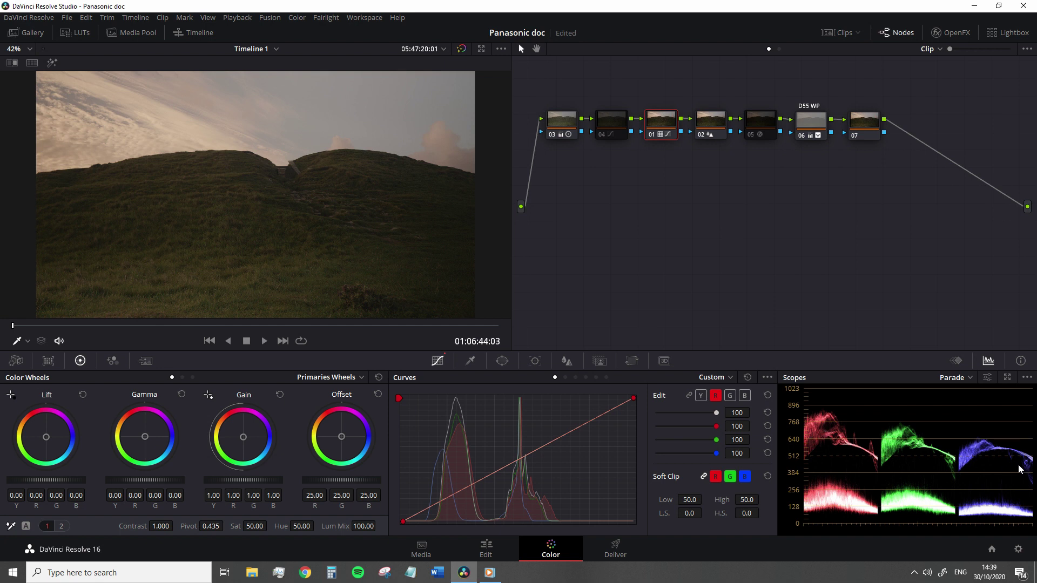
Try raising the blue curve's midtones, remove that point, then pull the red midtones slightly down
left_click(744, 396)
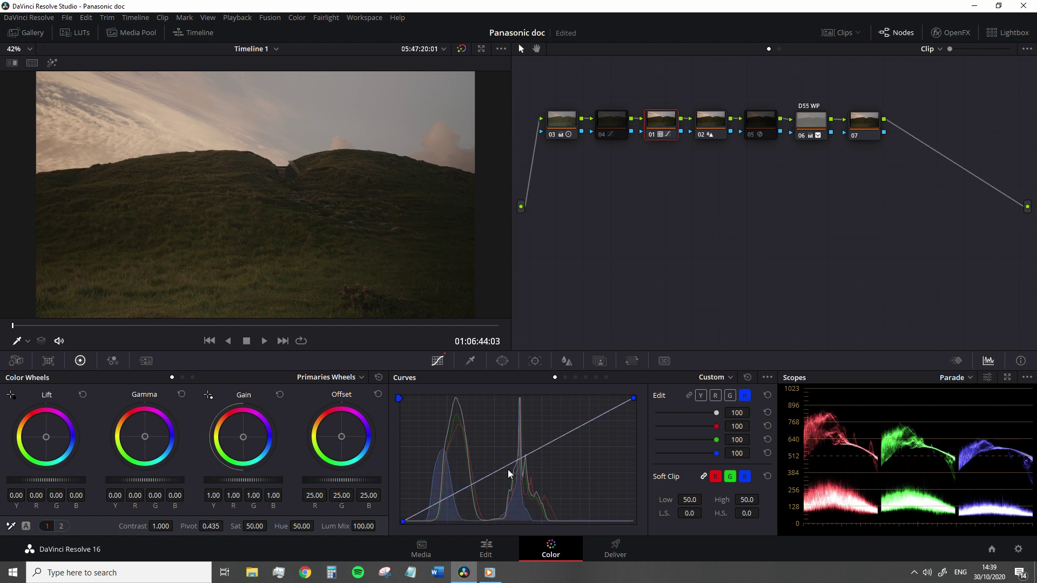
left_click_drag(521, 457, 516, 446)
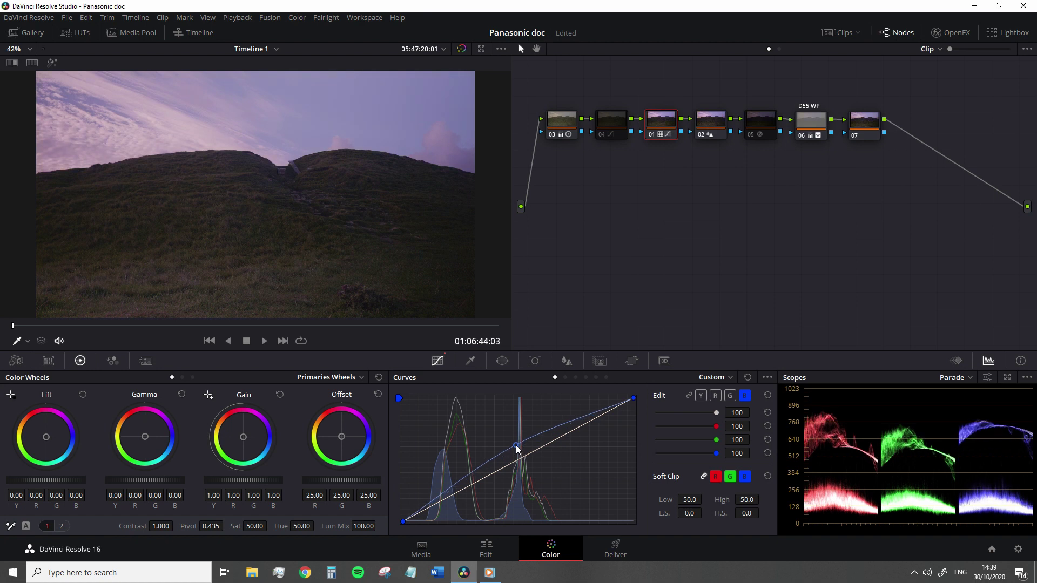
right_click(517, 447)
left_click(716, 396)
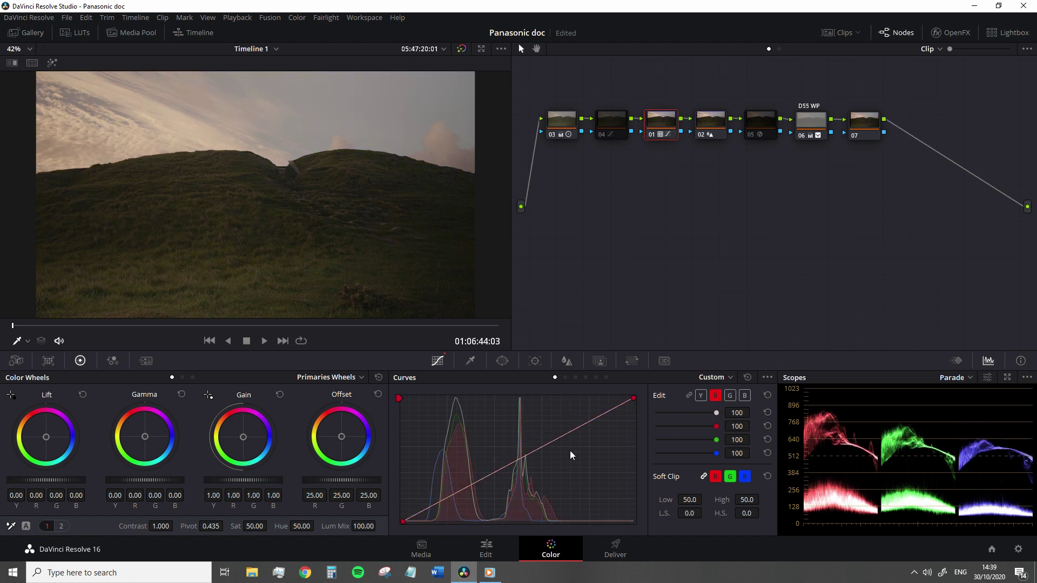
left_click_drag(495, 471, 500, 472)
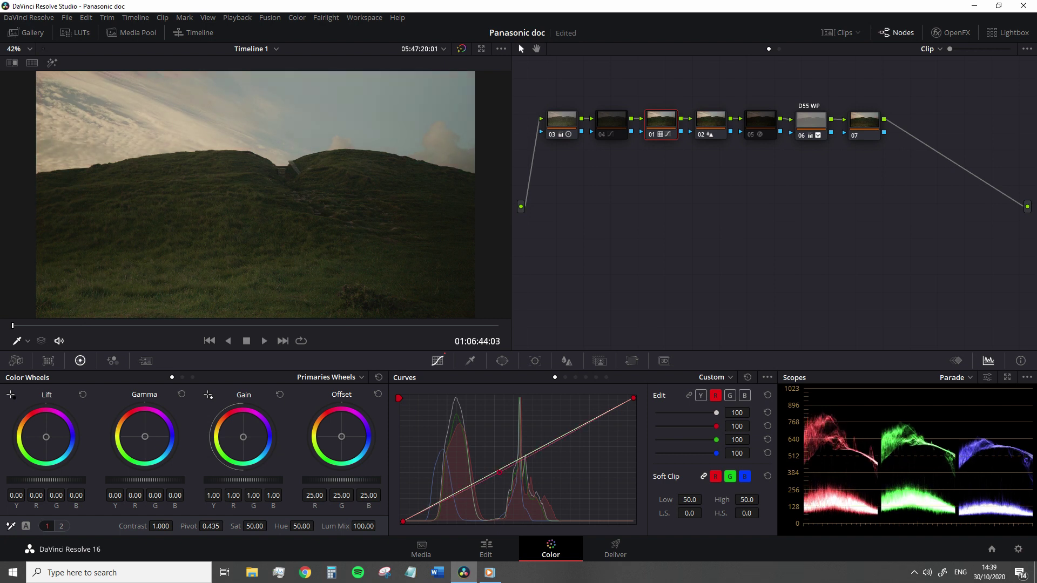
Delete the red curve point, then browse Hue Vs Lum, Lum Vs Sat and Sat Vs Sat, ending on Hue Vs Hue
right_click(501, 475)
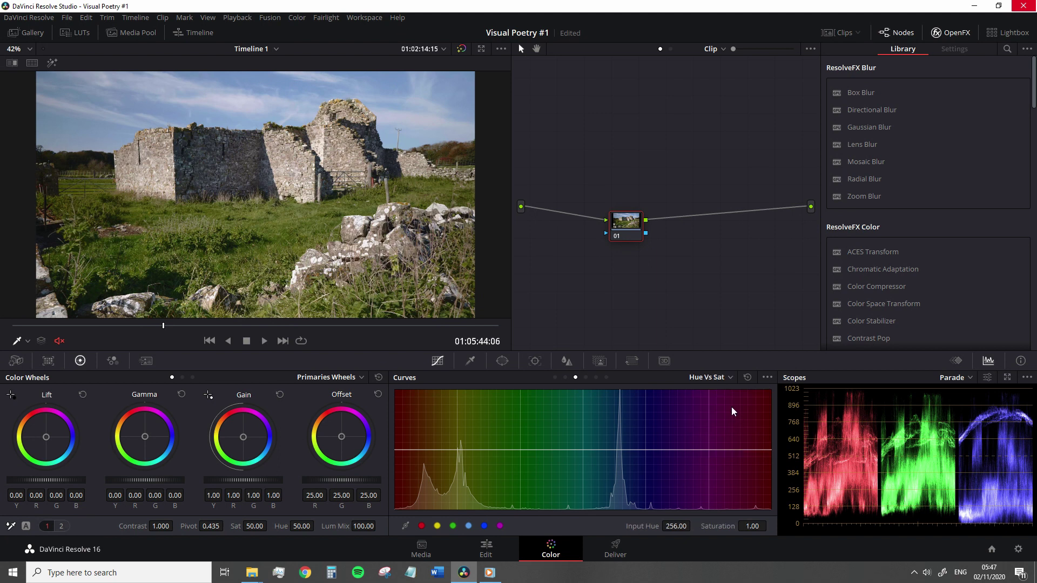
left_click(722, 378)
left_click(722, 426)
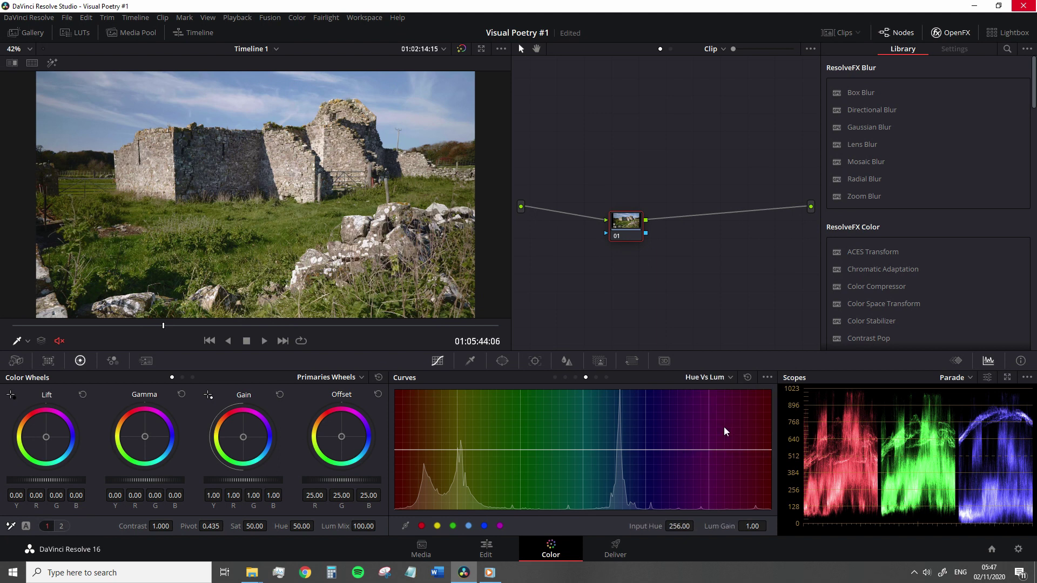
left_click(718, 377)
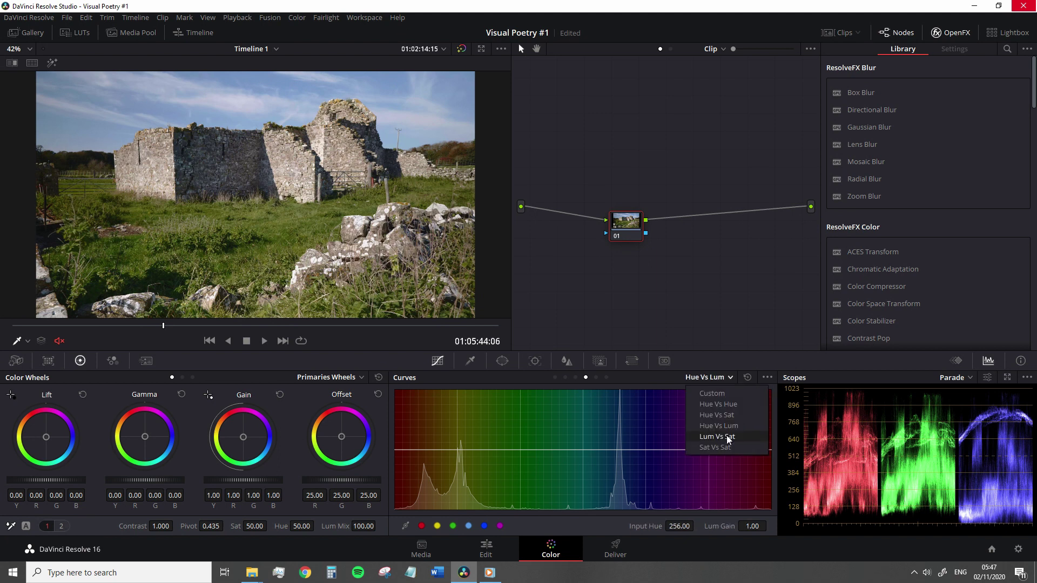
left_click(728, 437)
left_click(712, 377)
left_click(718, 448)
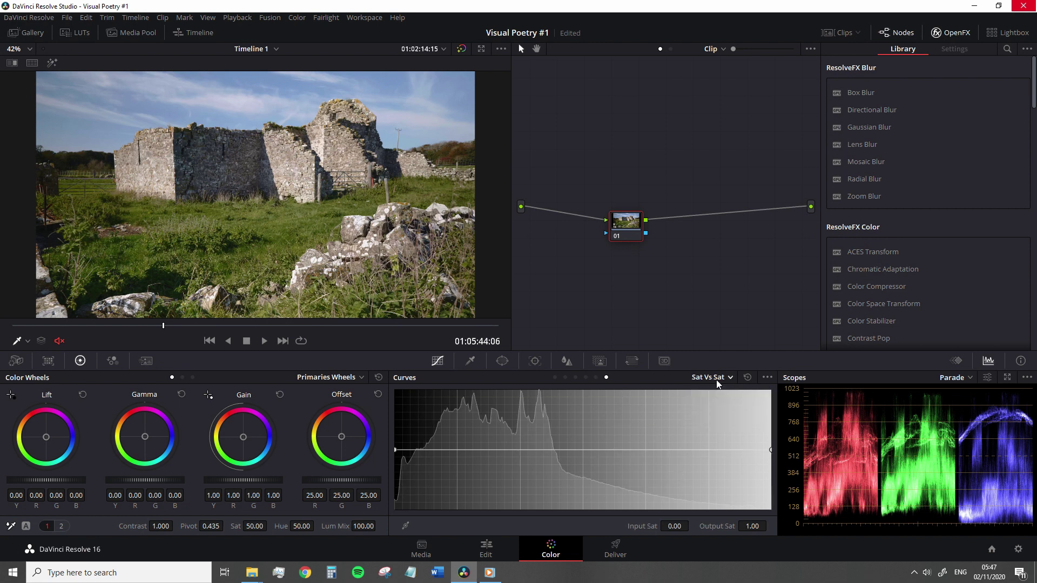
left_click(718, 378)
left_click(727, 406)
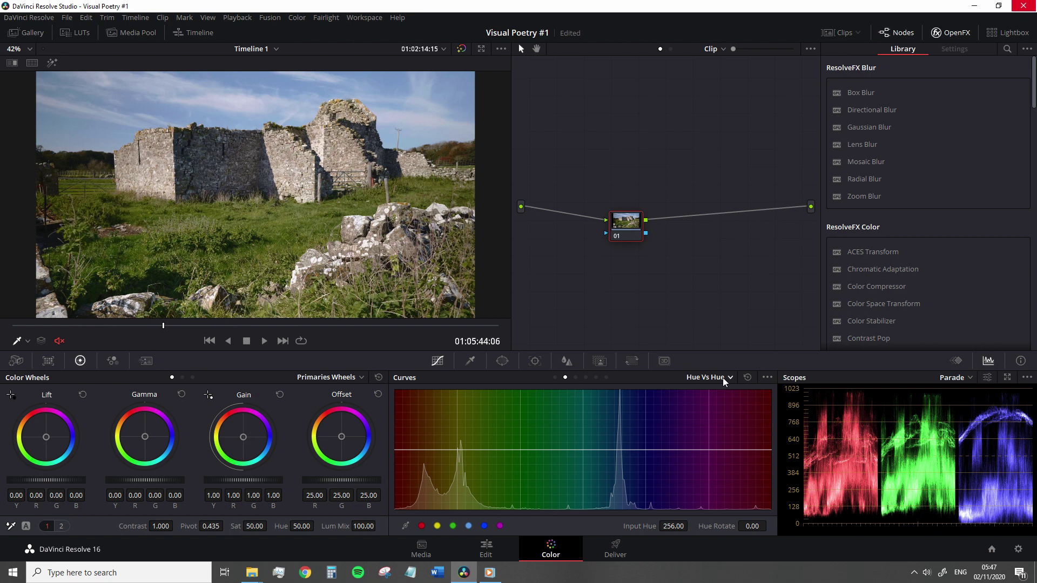
Switch to the Hue Vs Sat curve and place a first point on it
left_click(723, 377)
left_click(744, 415)
left_click(637, 449)
left_click_drag(638, 450, 636, 450)
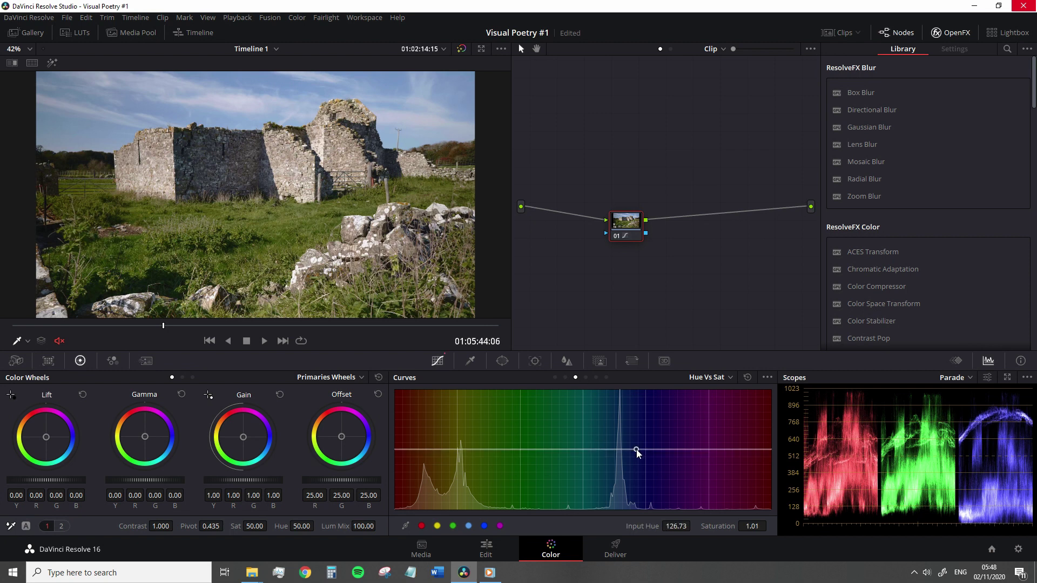
Add another point, boost the blue range's saturation, then delete all three points to flatten the curve
left_click(605, 450)
left_click_drag(621, 452, 621, 387)
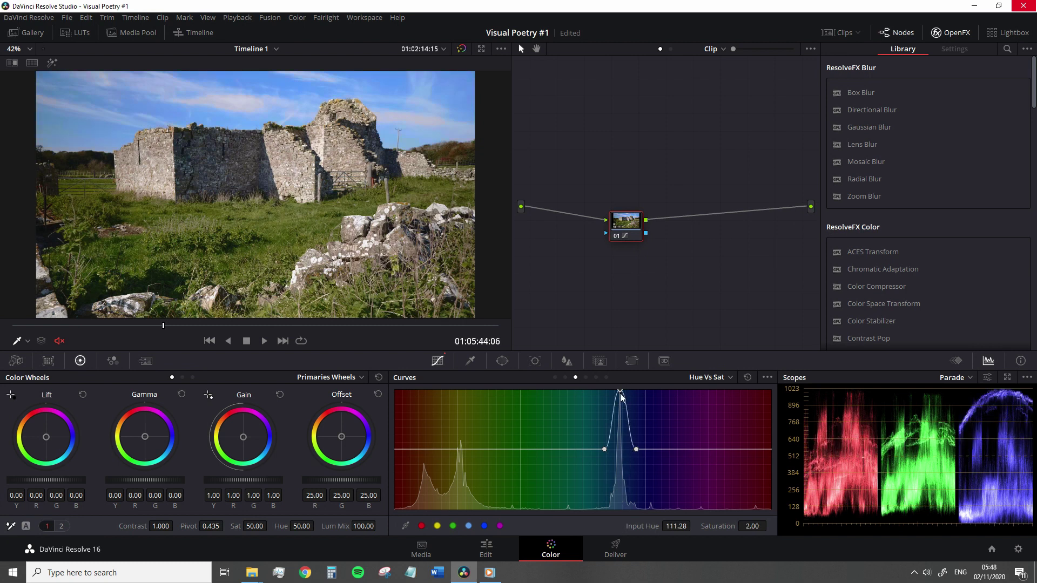
right_click(621, 388)
right_click(636, 450)
right_click(605, 451)
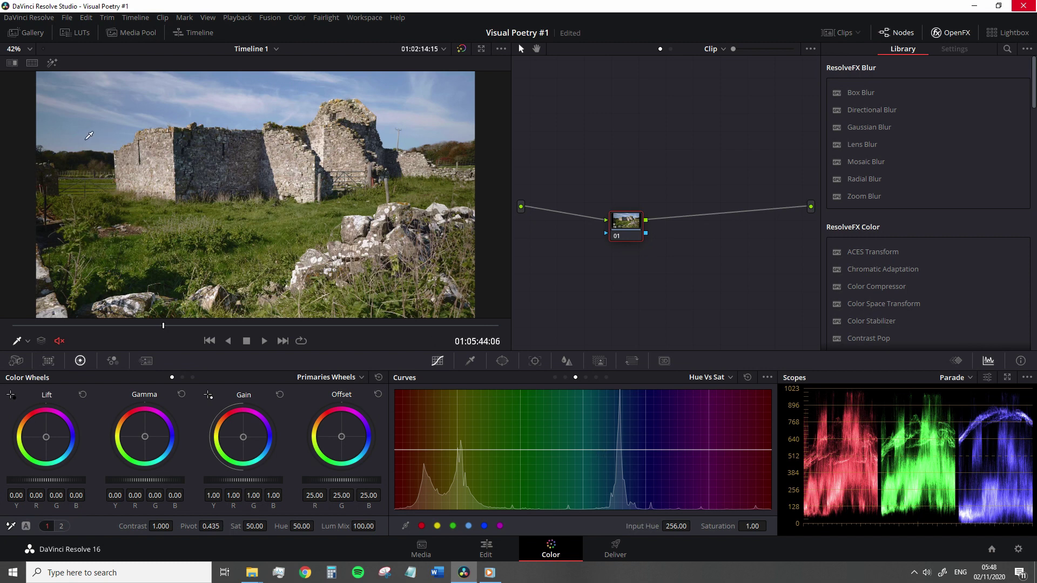
On the Hue Vs Sat curve, raise the grass greens' saturation and lower the blue sky's
left_click(89, 136)
left_click(287, 229)
left_click_drag(458, 450, 454, 409)
left_click_drag(620, 456, 623, 482)
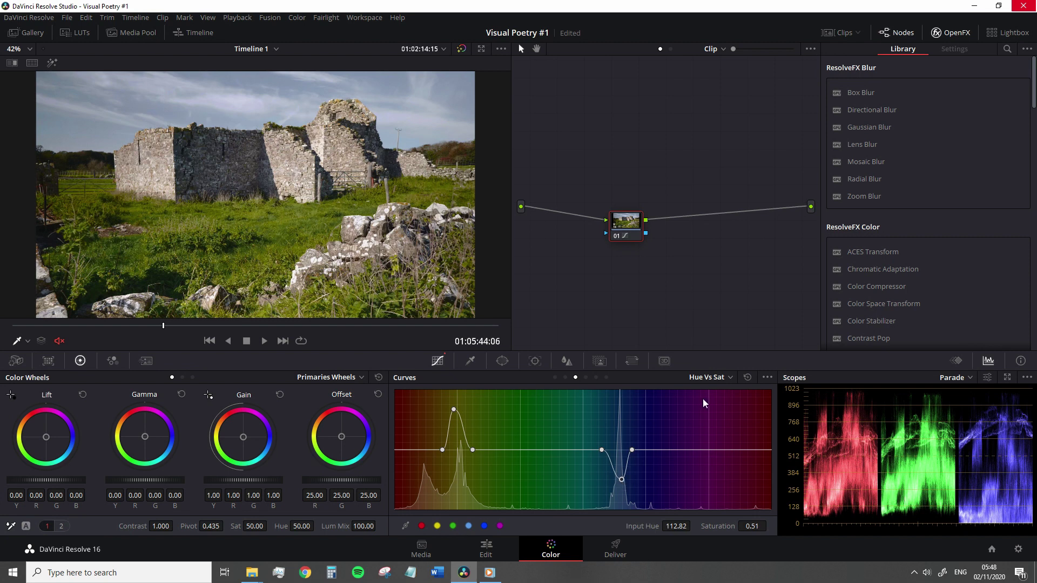
Switch to Hue Vs Hue and shift the sampled grass greens toward orange-red
left_click(734, 384)
left_click(713, 396)
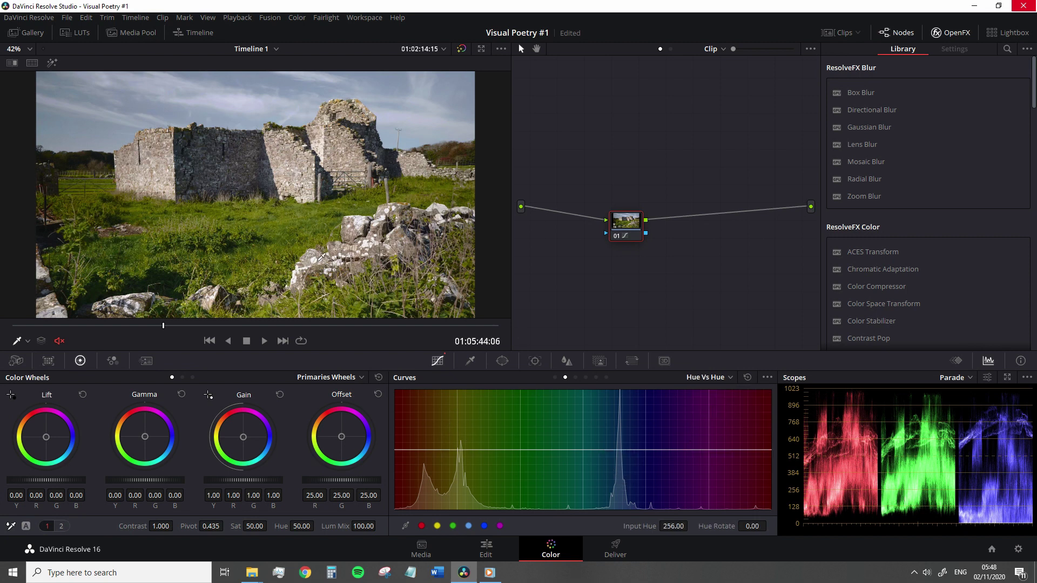
left_click(299, 235)
mouse_move(460, 451)
left_mouse_down()
mouse_move(462, 429)
mouse_move(466, 439)
left_mouse_up()
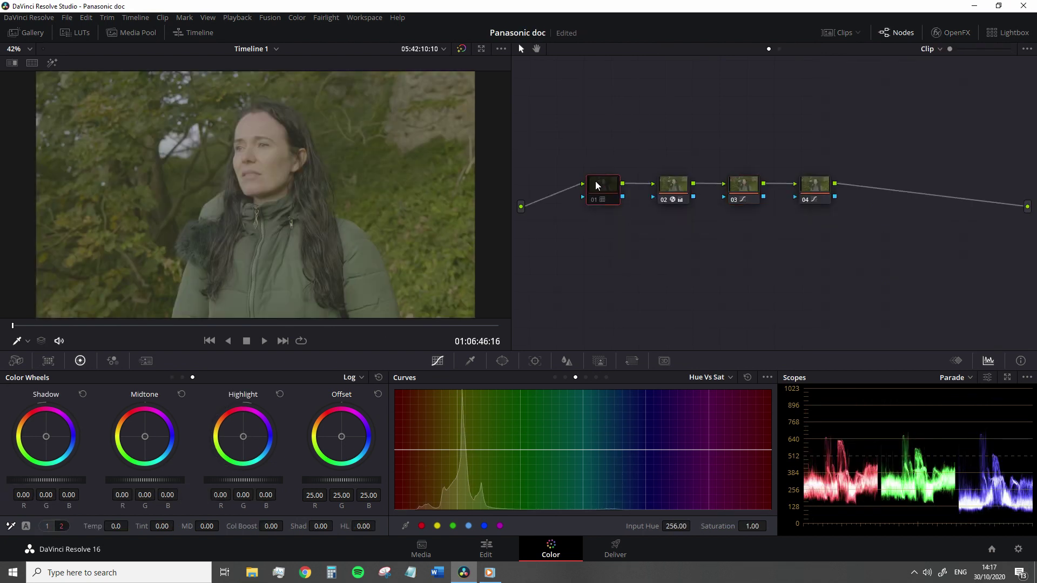
Re-enable node 01 with Ctrl+D, then select node 04 and switch to the Lum Vs Sat curve
key("ctrl+d")
left_click(827, 190)
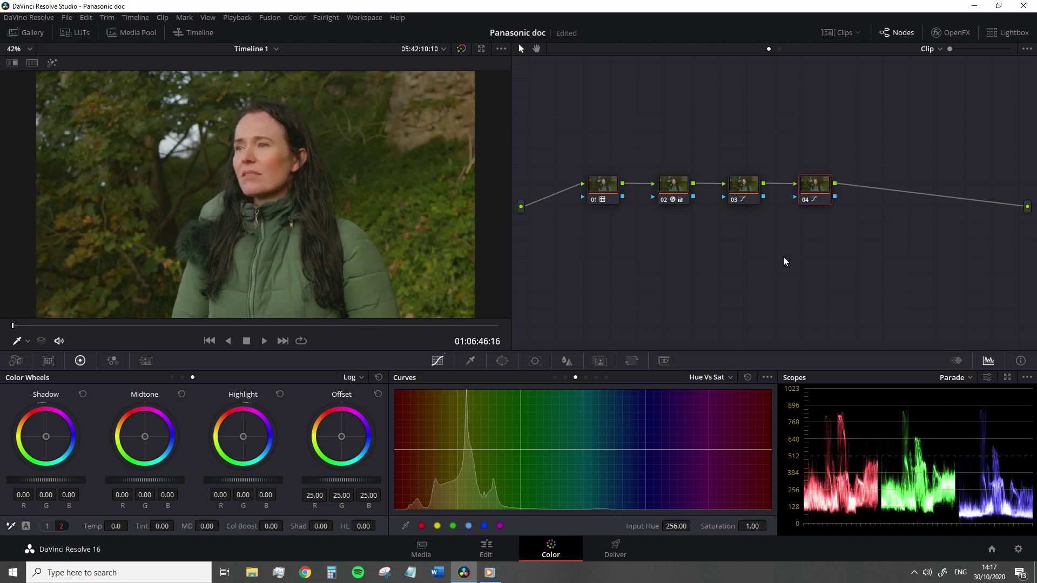
left_click(729, 378)
left_click(727, 438)
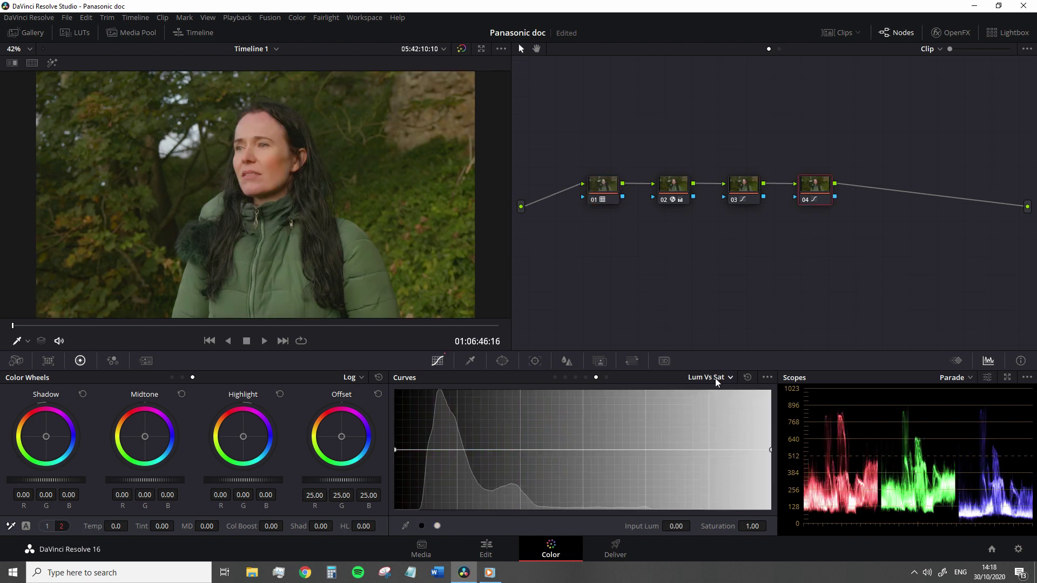
left_click(716, 377)
left_click(711, 448)
left_click(716, 378)
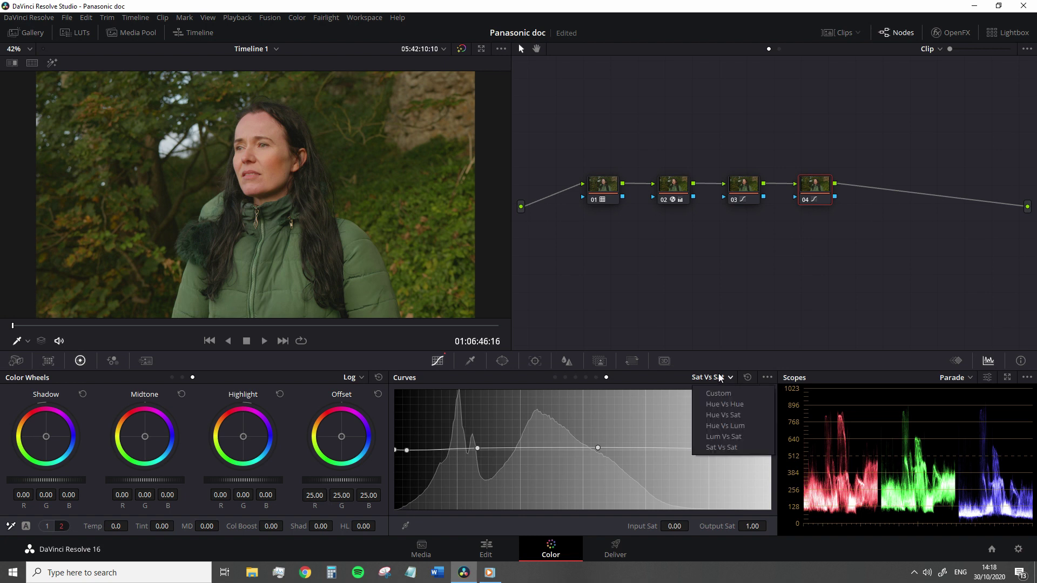
left_click(724, 438)
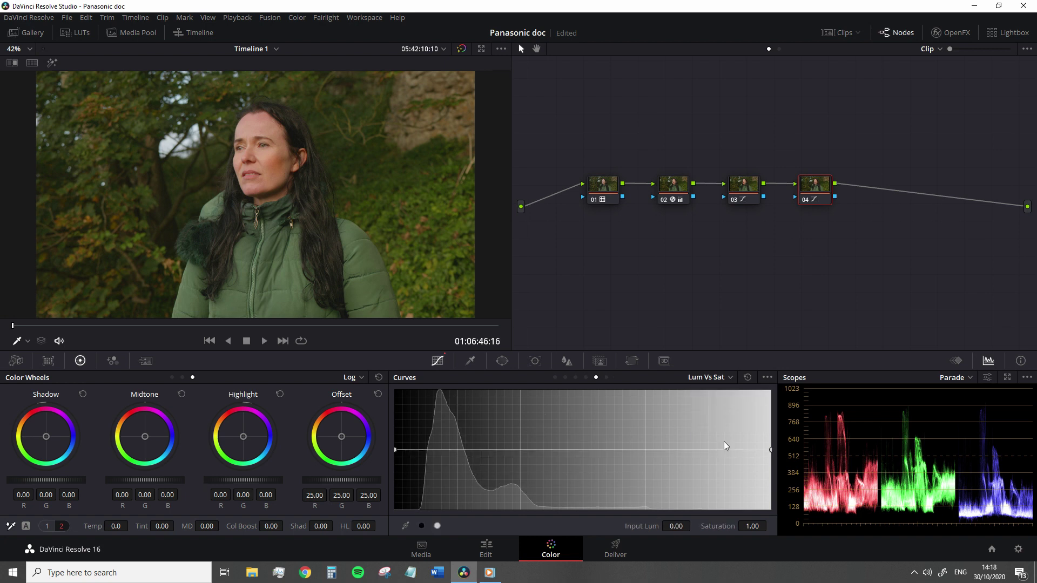
Add shadow points on Lum Vs Sat and pull the darkest shadows down to 0.00 saturation
left_click(454, 452)
left_click(415, 451)
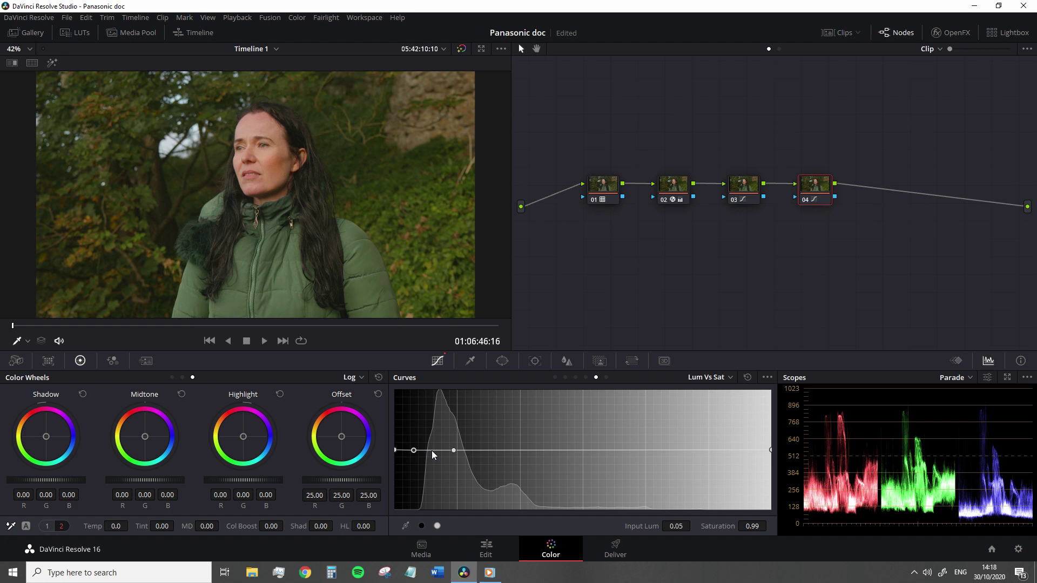
left_click_drag(432, 451, 437, 525)
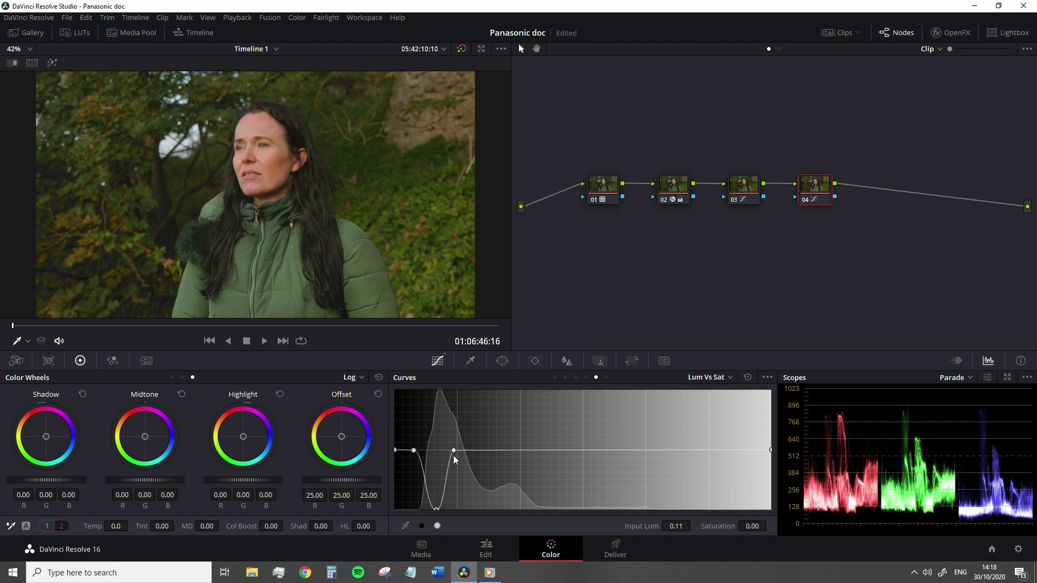
left_click_drag(453, 451, 474, 453)
left_click_drag(436, 510, 464, 515)
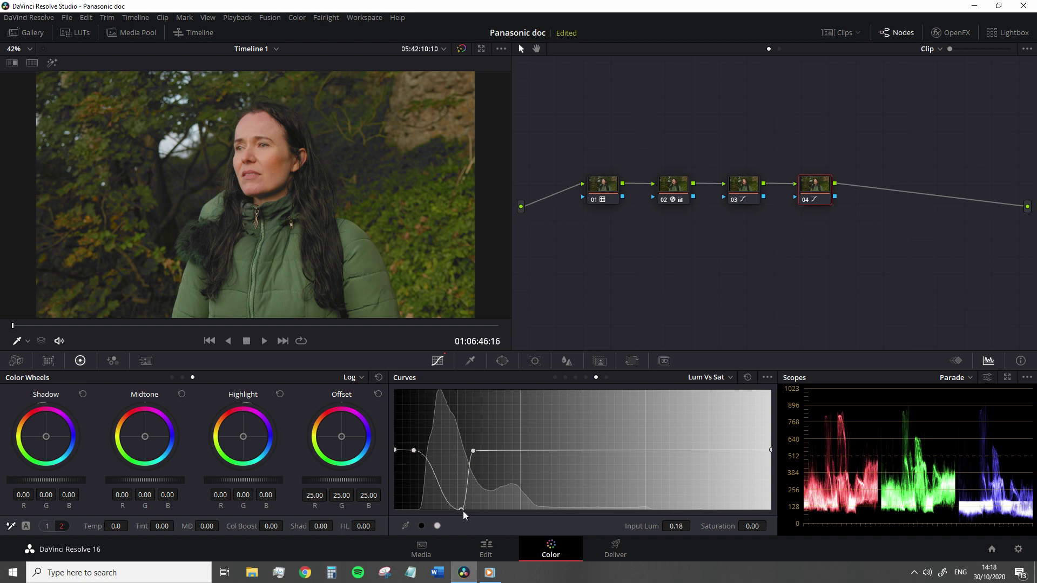